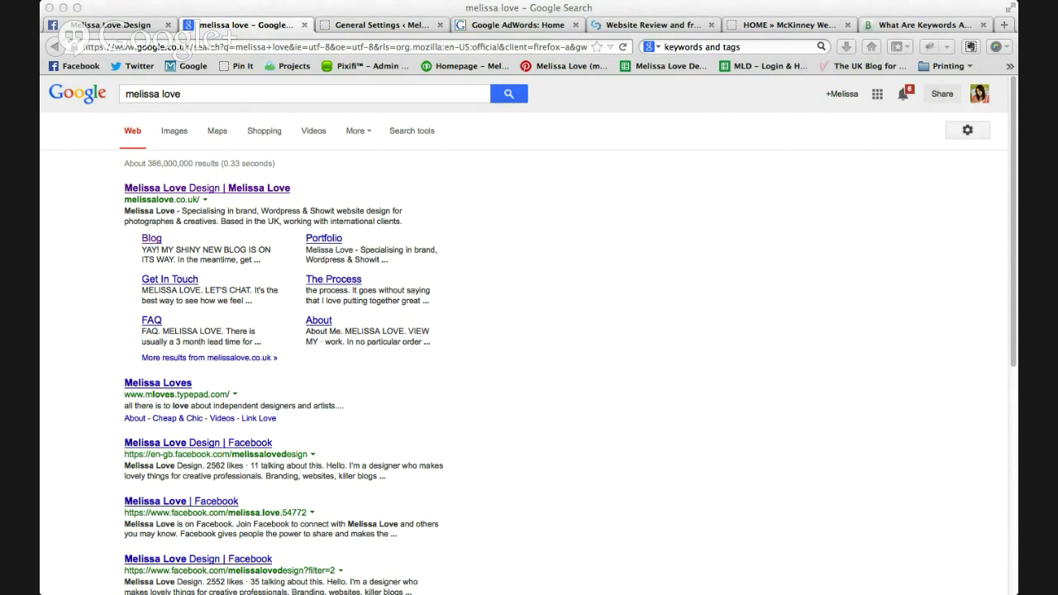
Open the Design Lounge group from the Facebook notifications and look through its webinar posts and comments.
{"action": "left_click", "coordinate": [110, 25]}
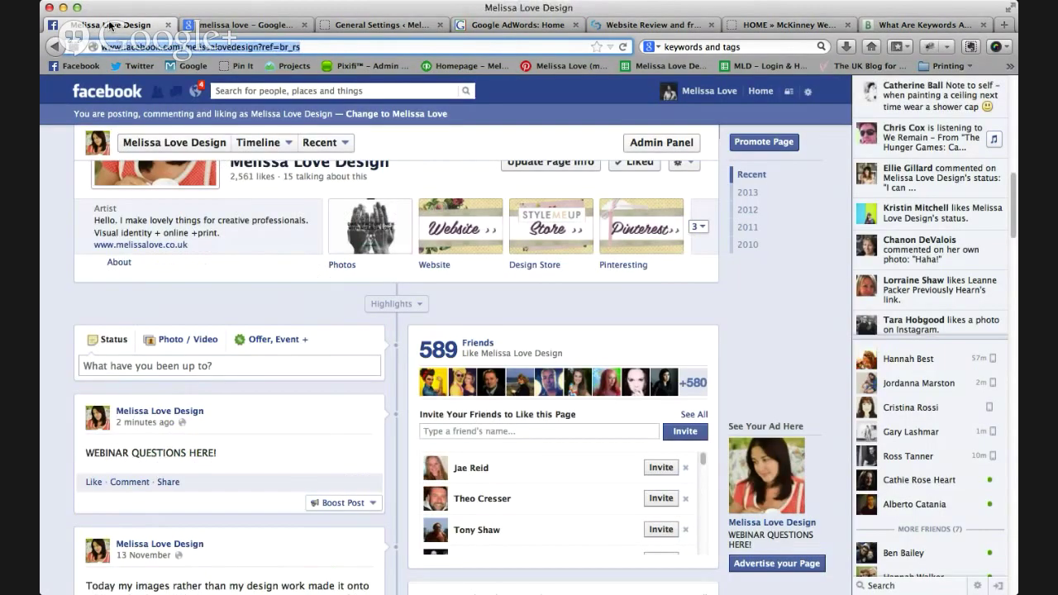
{"action": "left_click", "coordinate": [195, 91]}
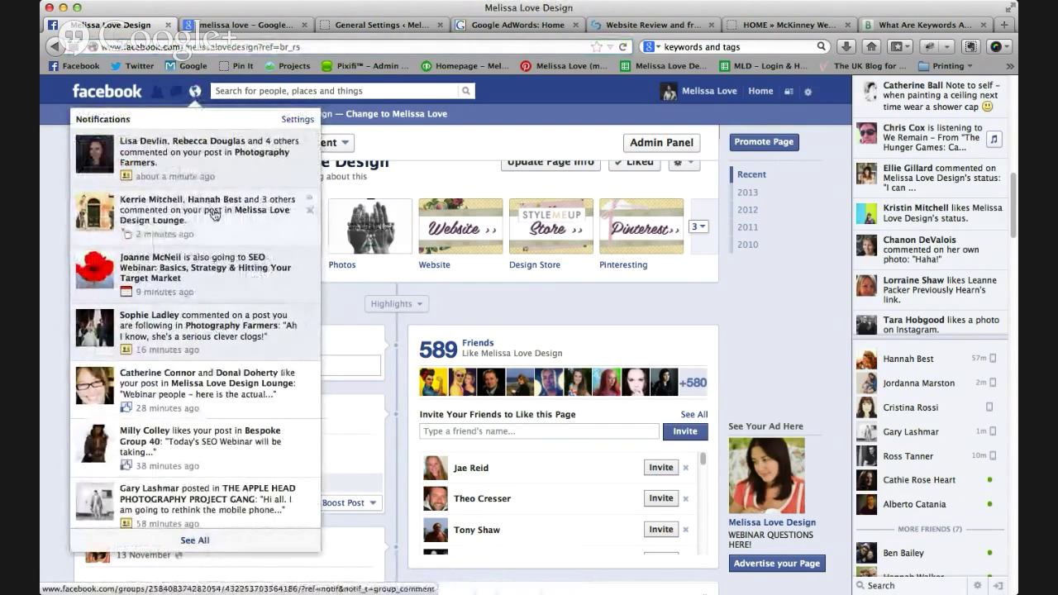
{"action": "left_click", "coordinate": [213, 215]}
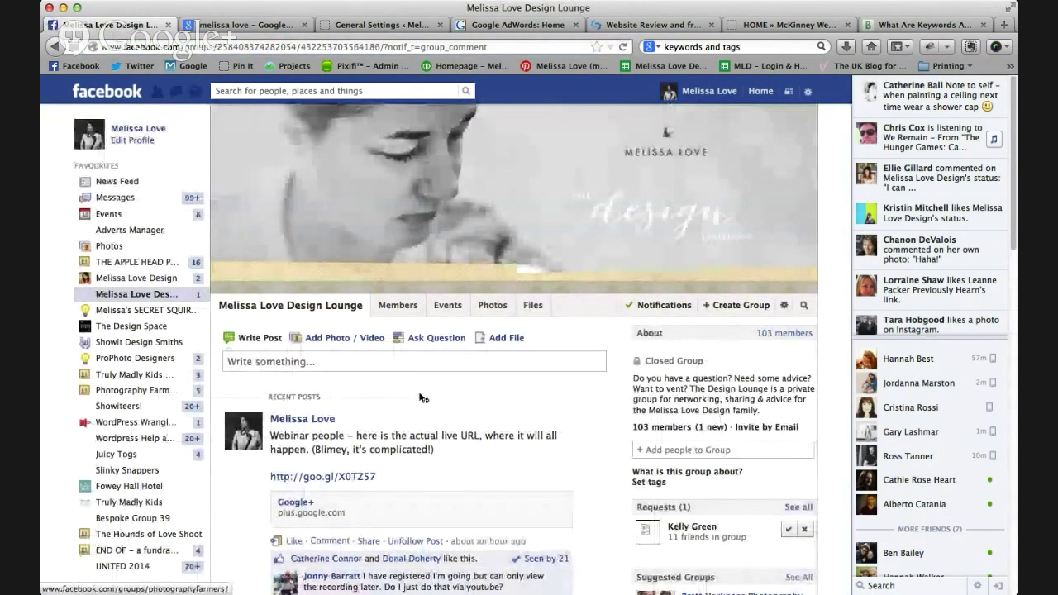
{"action": "scroll", "coordinate": [423, 399], "scroll_direction": "down", "scroll_amount": 3}
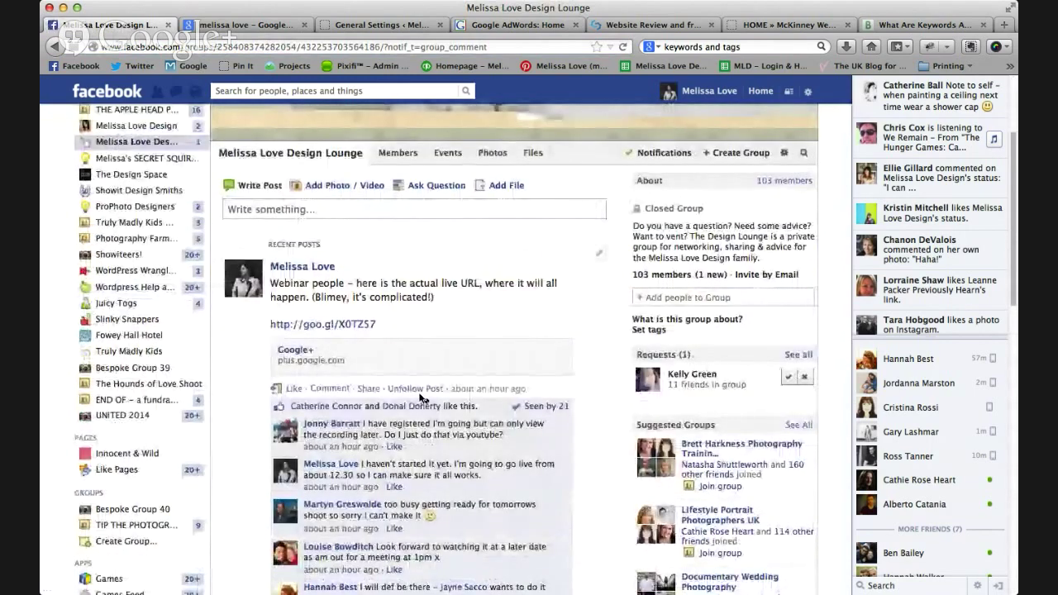
{"action": "scroll", "coordinate": [423, 398], "scroll_direction": "down", "scroll_amount": 9}
Switch to the Google search results and examine the description text of the first result.
{"action": "left_click", "coordinate": [248, 25]}
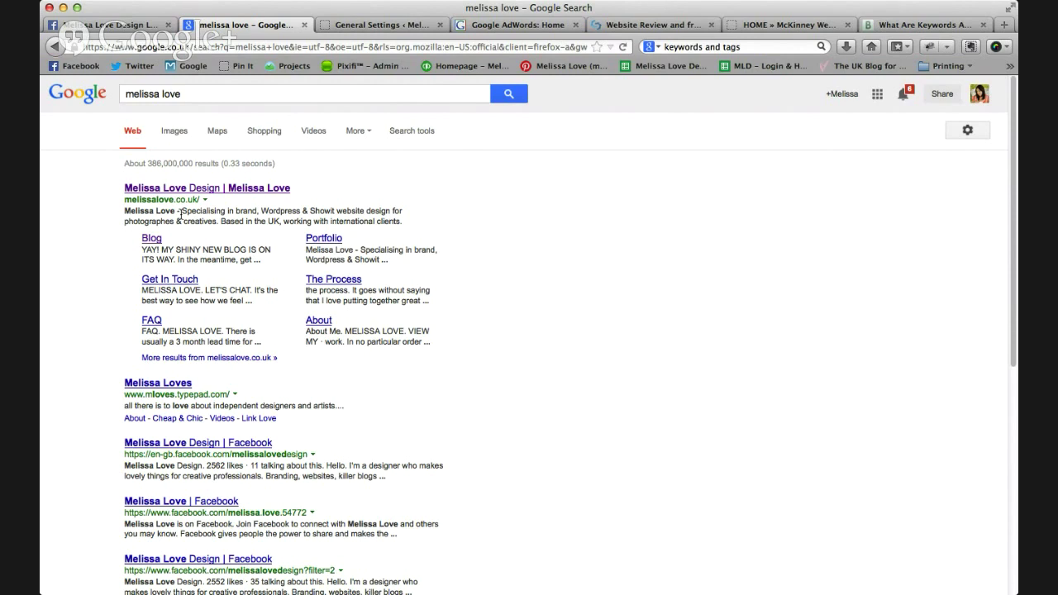
{"action": "left_click_drag", "start_coordinate": [181, 211], "coordinate": [452, 218]}
{"action": "left_click", "coordinate": [453, 222]}
Switch to the WordPress All in One SEO settings and review the home title, description and keywords fields.
{"action": "left_click", "coordinate": [366, 26]}
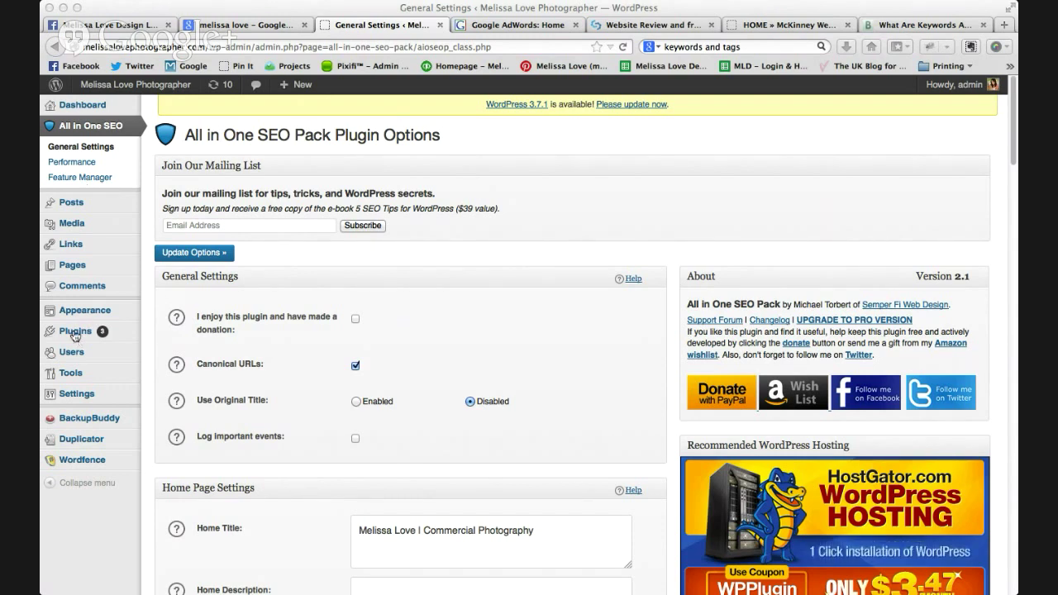
{"action": "mouse_move", "coordinate": [74, 335]}
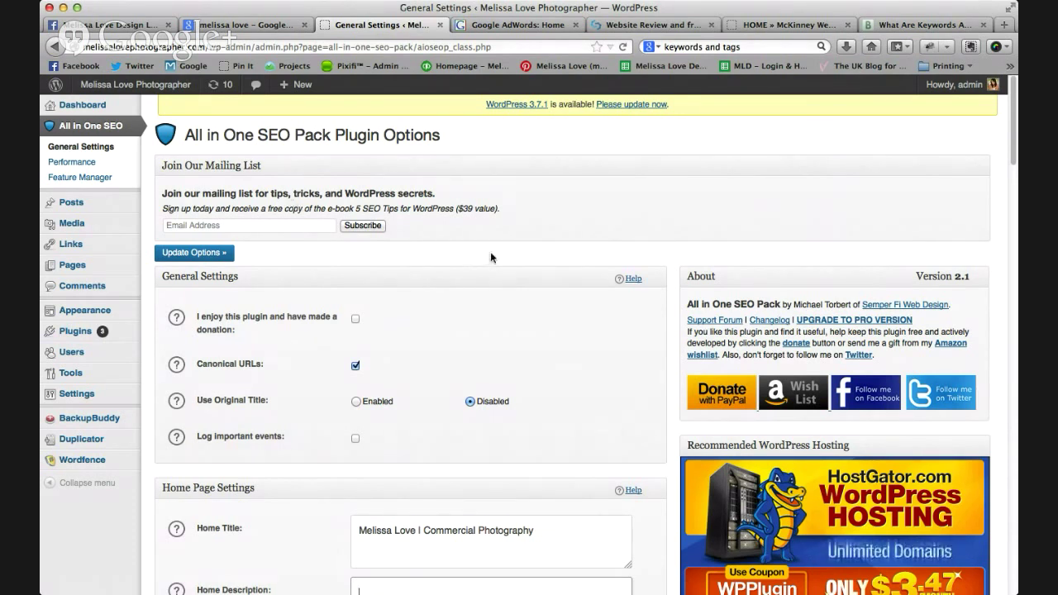
{"action": "scroll", "coordinate": [490, 257], "scroll_direction": "down", "scroll_amount": 3}
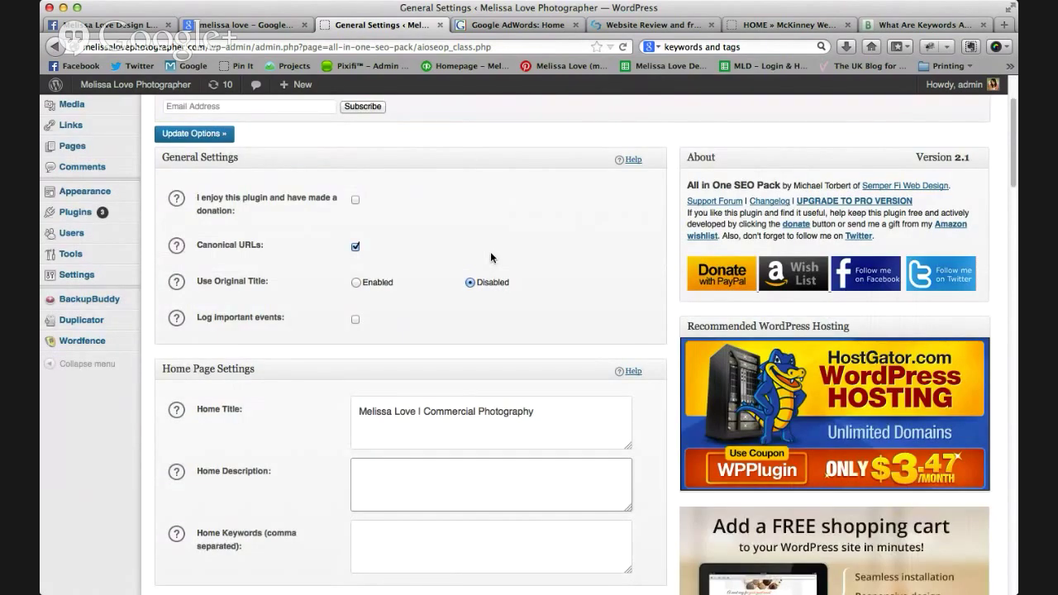
{"action": "scroll", "coordinate": [491, 257], "scroll_direction": "down", "scroll_amount": 4}
{"action": "scroll", "coordinate": [491, 252], "scroll_direction": "down", "scroll_amount": 1}
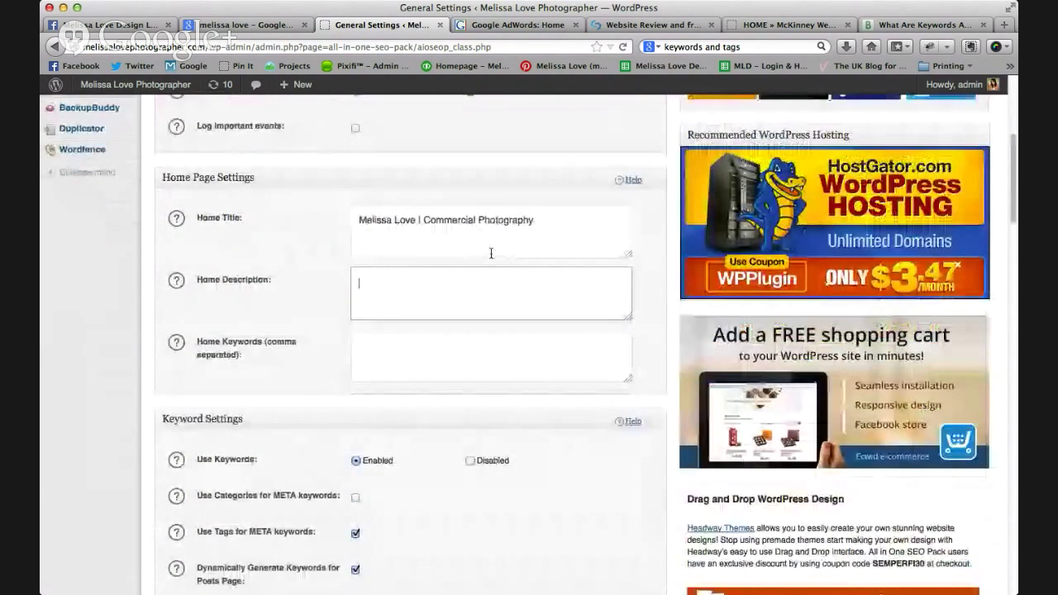
{"action": "scroll", "coordinate": [491, 252], "scroll_direction": "up", "scroll_amount": 4}
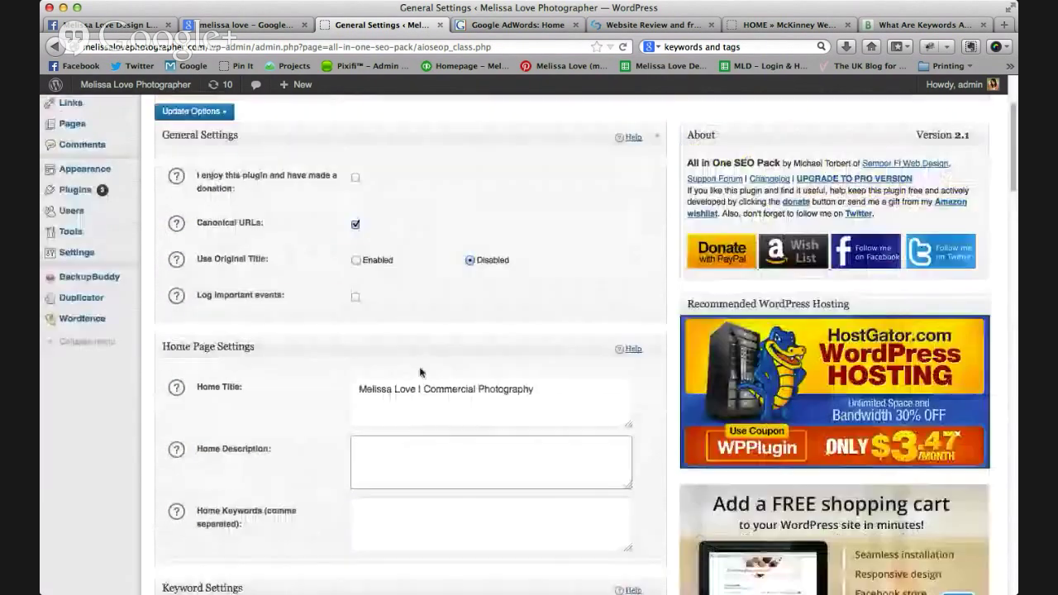
Compare the first Google result's title and description with the plugin's Home Title and Home Description fields.
{"action": "left_click", "coordinate": [235, 27]}
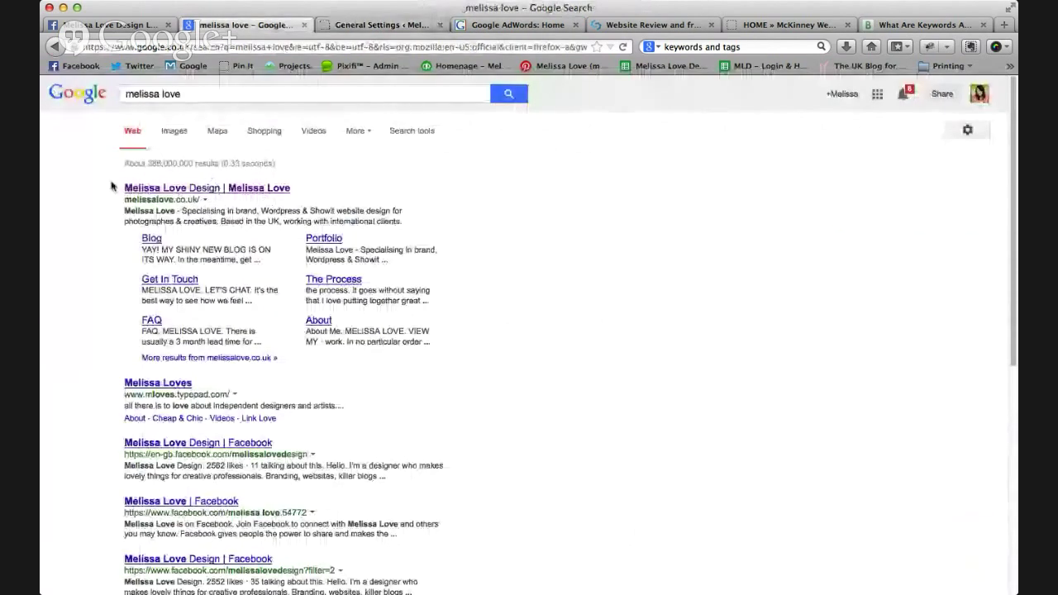
{"action": "left_click", "coordinate": [369, 26]}
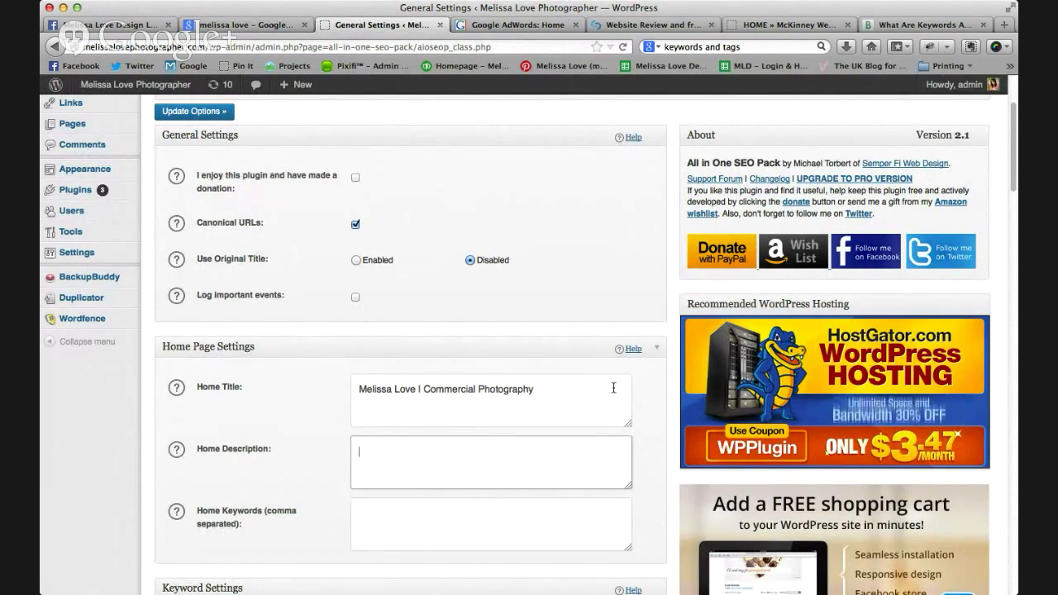
{"action": "scroll", "coordinate": [579, 392], "scroll_direction": "down", "scroll_amount": 5}
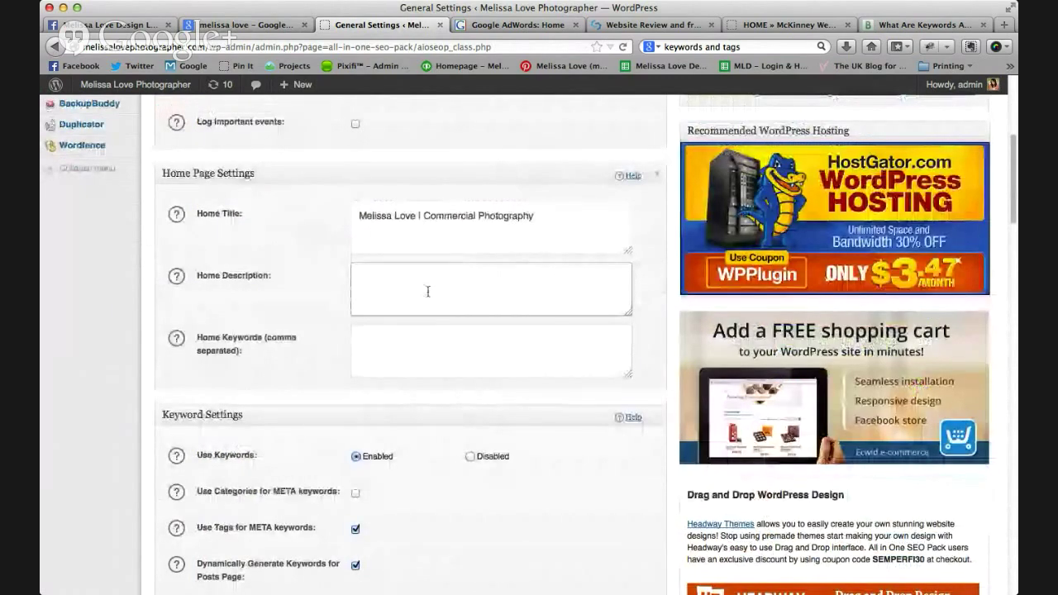
{"action": "left_click", "coordinate": [427, 291]}
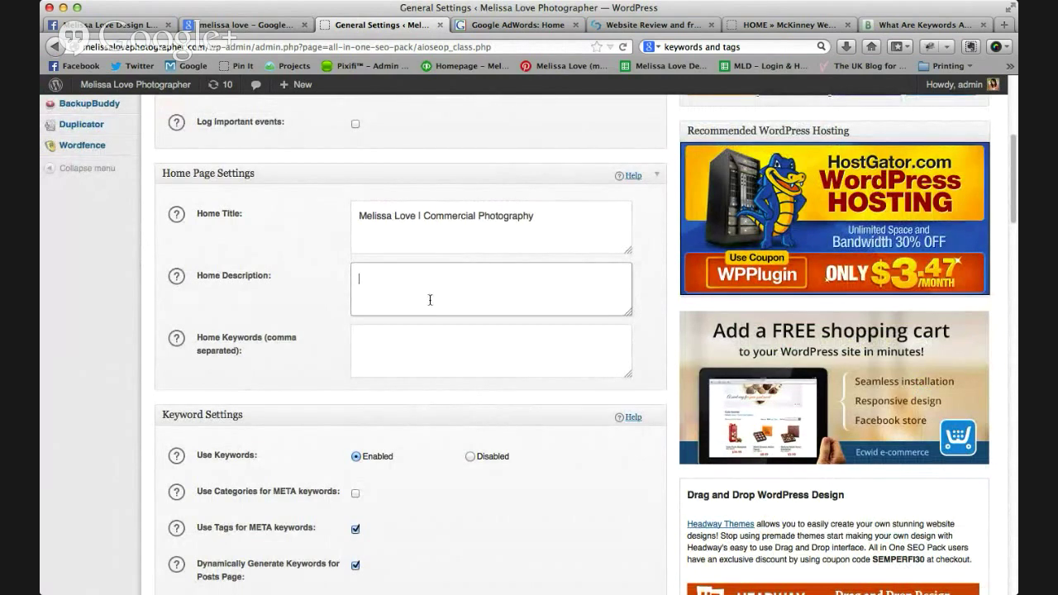
{"action": "scroll", "coordinate": [418, 347], "scroll_direction": "down", "scroll_amount": 1}
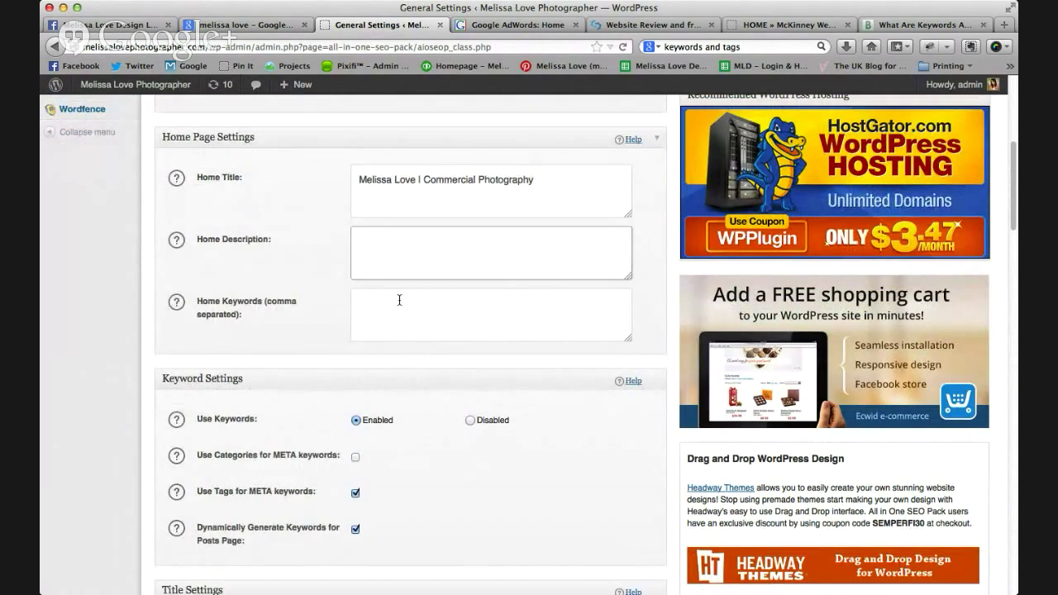
Review the keyword settings and title format settings further down the All in One SEO options.
{"action": "scroll", "coordinate": [400, 300], "scroll_direction": "down", "scroll_amount": 10}
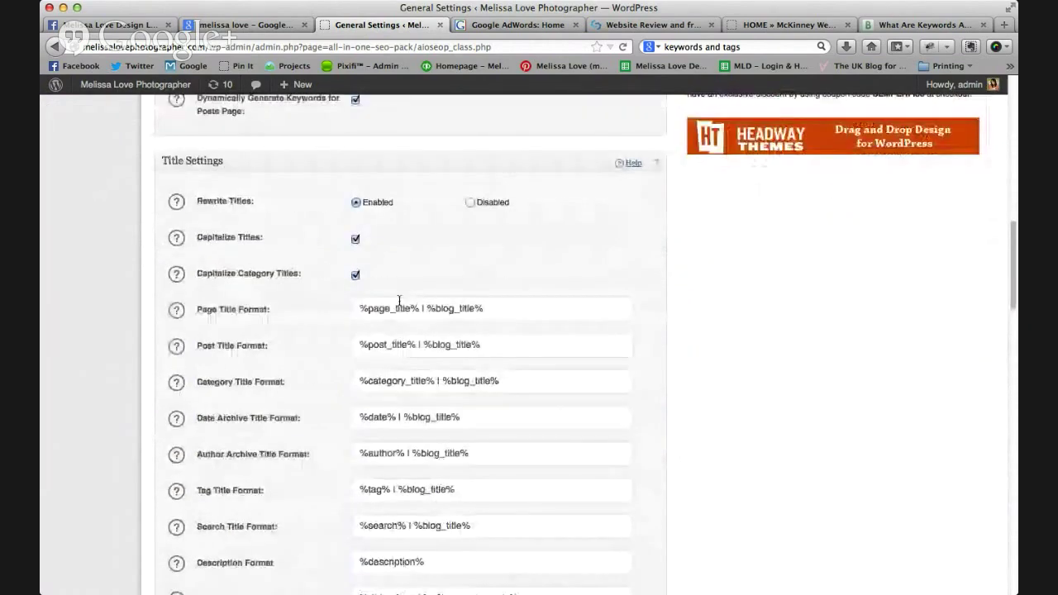
{"action": "scroll", "coordinate": [399, 300], "scroll_direction": "down", "scroll_amount": 10}
{"action": "scroll", "coordinate": [406, 303], "scroll_direction": "down", "scroll_amount": 3}
{"action": "scroll", "coordinate": [406, 303], "scroll_direction": "up", "scroll_amount": 5}
{"action": "scroll", "coordinate": [406, 304], "scroll_direction": "up", "scroll_amount": 15}
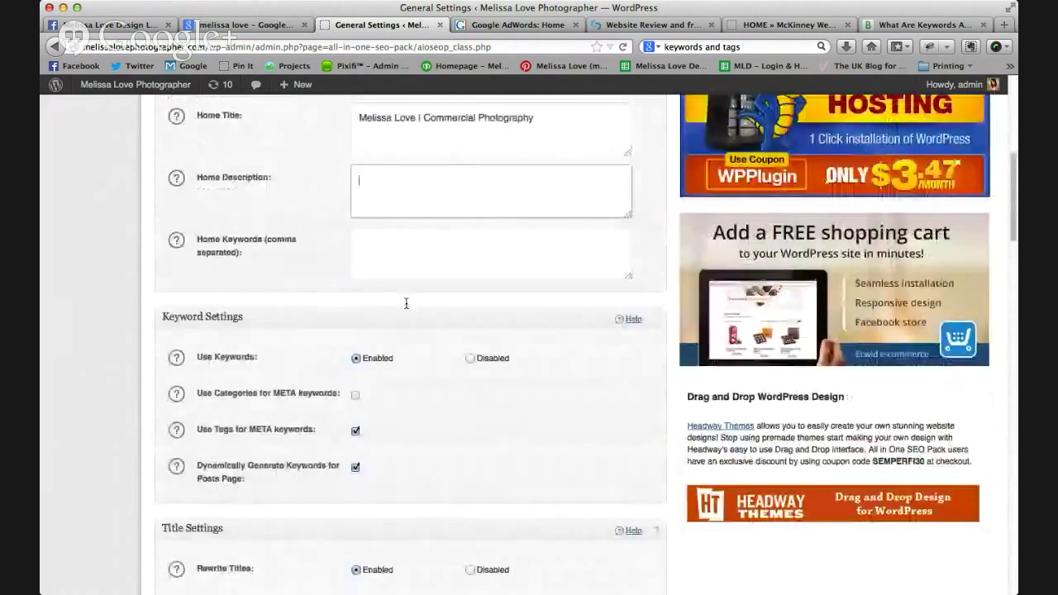
{"action": "scroll", "coordinate": [406, 304], "scroll_direction": "up", "scroll_amount": 5}
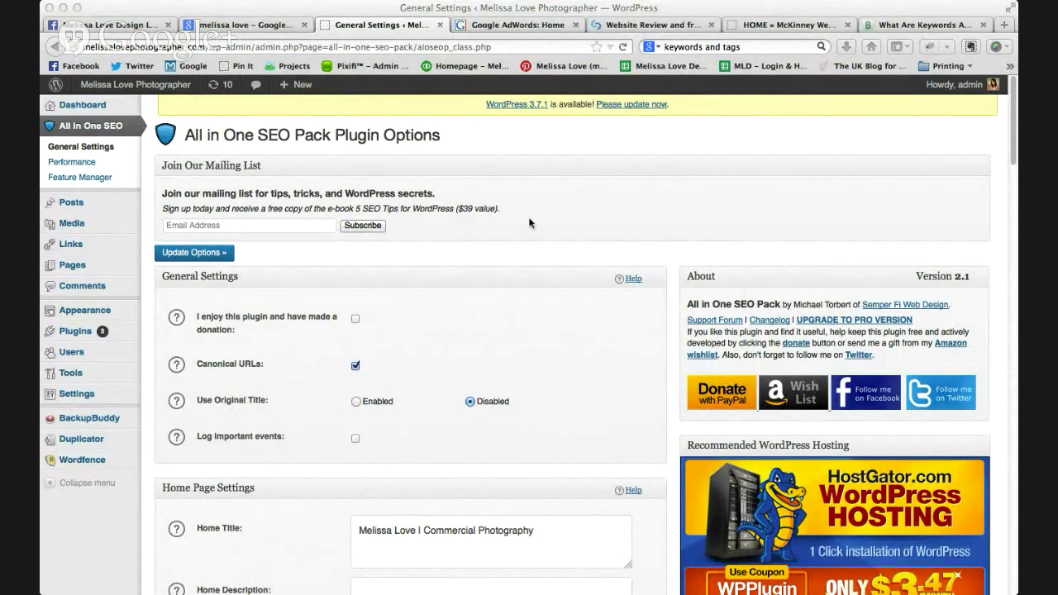
Switch back to Facebook and open the design business page from the group's favourites.
{"action": "left_click", "coordinate": [96, 28]}
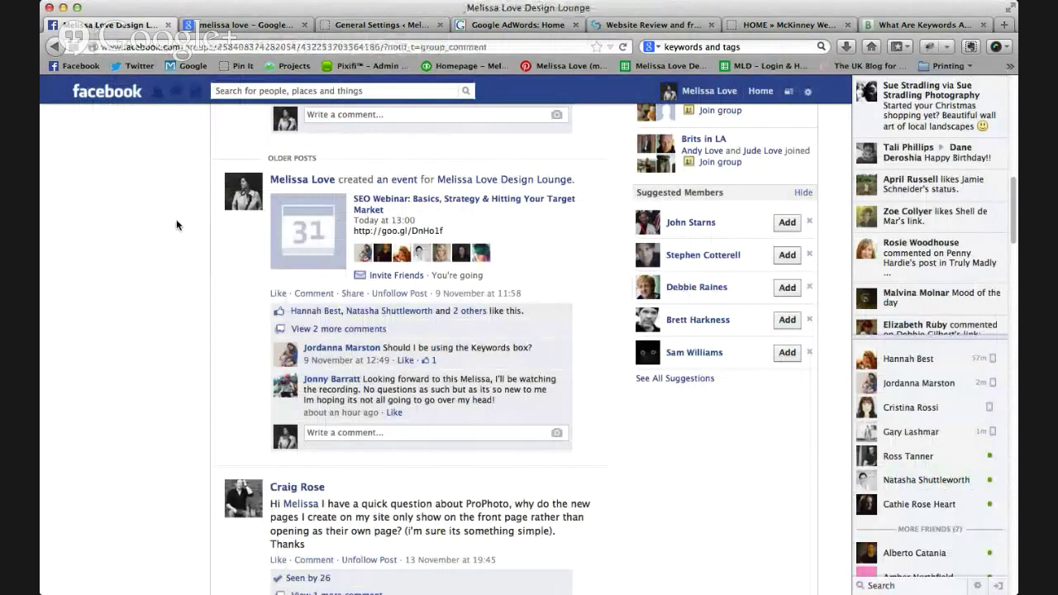
{"action": "scroll", "coordinate": [177, 219], "scroll_direction": "up", "scroll_amount": 10}
{"action": "scroll", "coordinate": [176, 226], "scroll_direction": "up", "scroll_amount": 3}
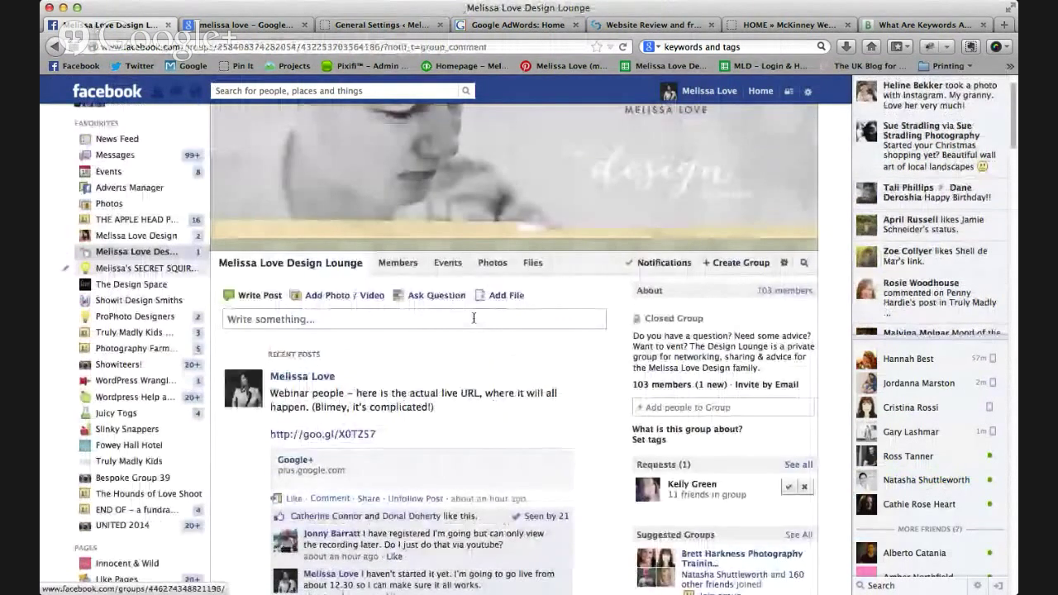
{"action": "left_click", "coordinate": [156, 237]}
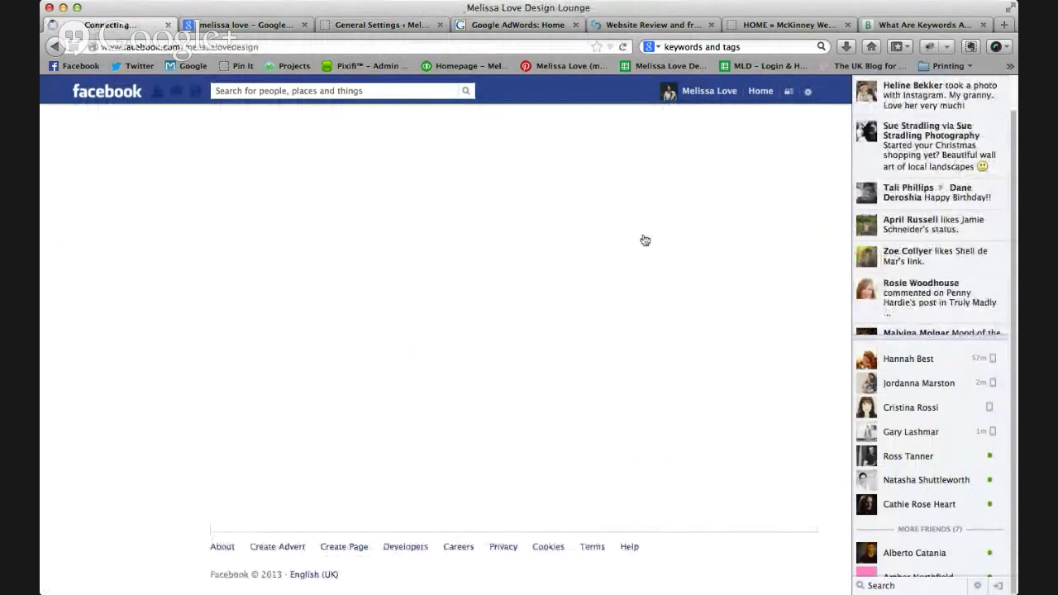
Read the comments on the "WEBINAR QUESTIONS HERE!" post and expand the remaining hidden comment.
{"action": "scroll", "coordinate": [434, 362], "scroll_direction": "down", "scroll_amount": 5}
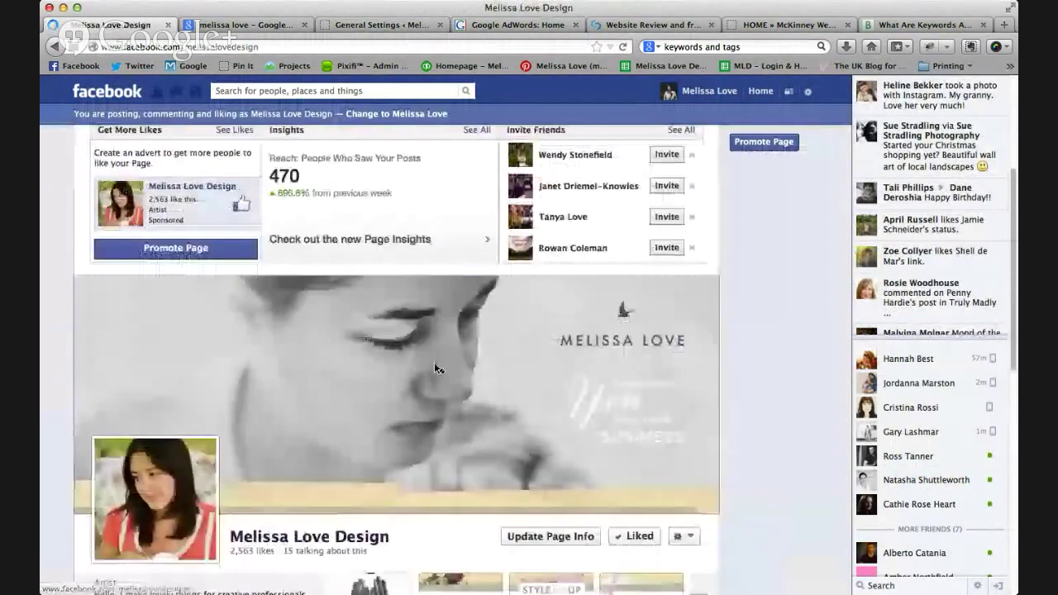
{"action": "scroll", "coordinate": [438, 366], "scroll_direction": "down", "scroll_amount": 5}
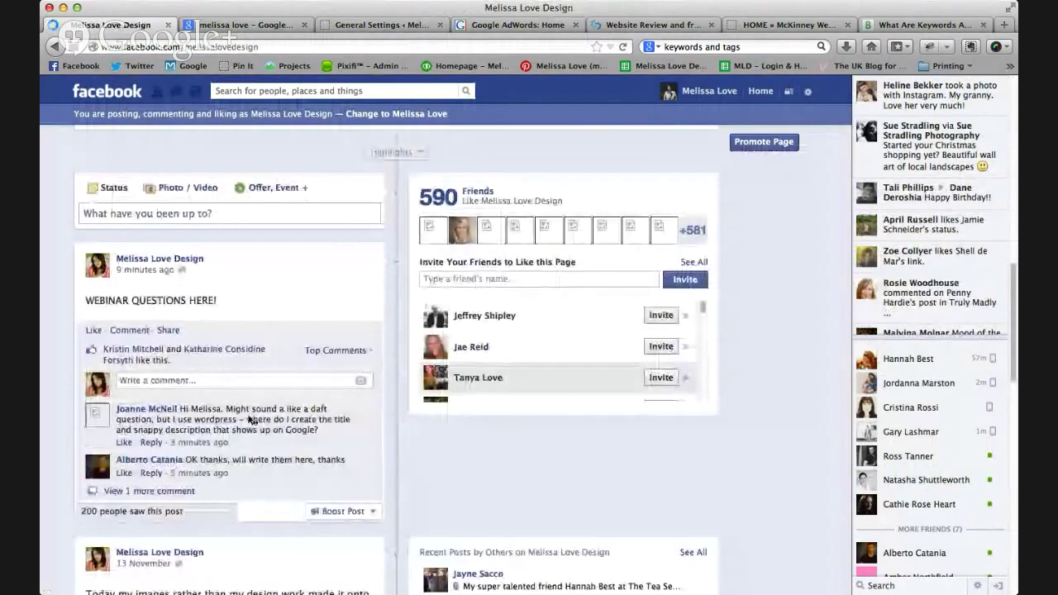
{"action": "scroll", "coordinate": [302, 411], "scroll_direction": "down", "scroll_amount": 1}
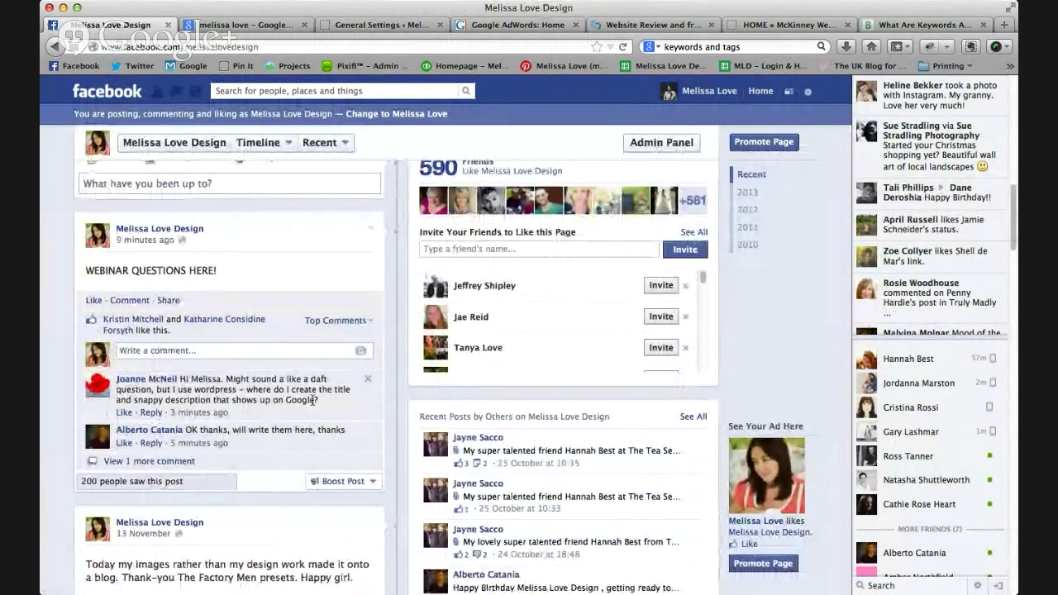
{"action": "left_click", "coordinate": [172, 462]}
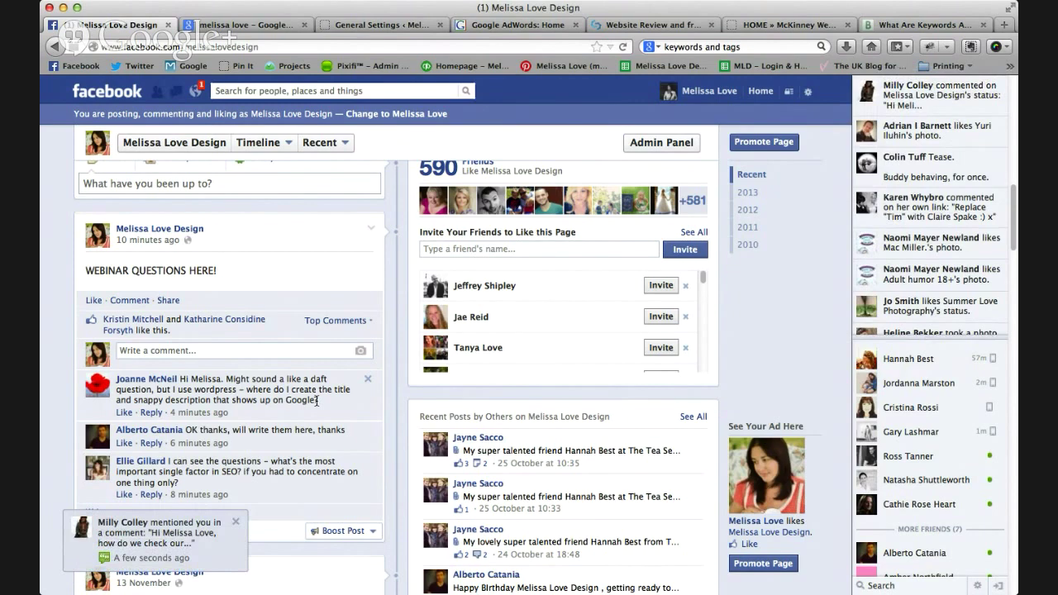
Switch to Google AdWords and open the Keyword Planner.
{"action": "left_click", "coordinate": [504, 25]}
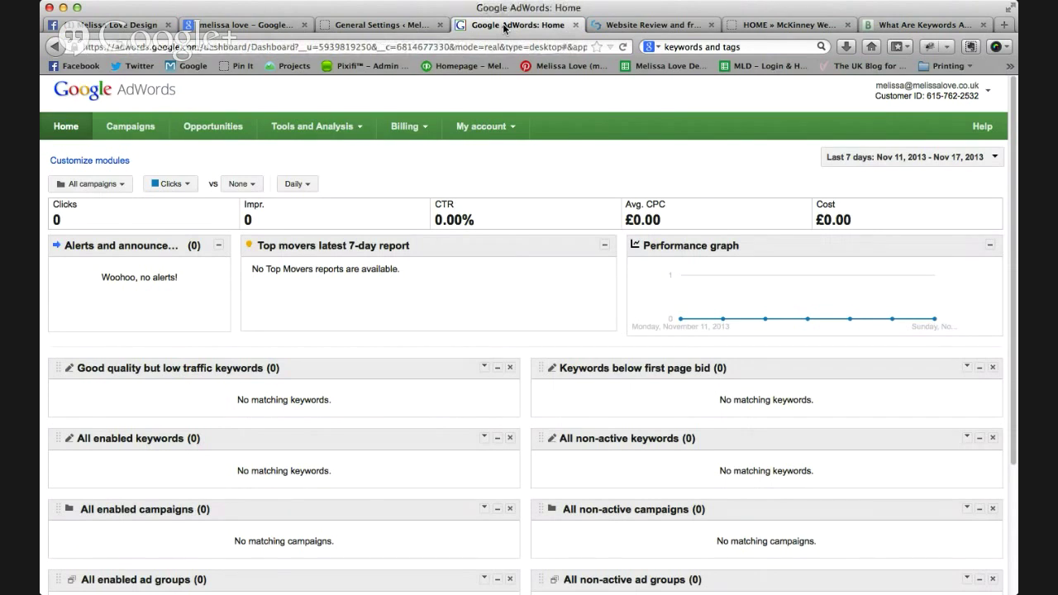
{"action": "left_click", "coordinate": [131, 125]}
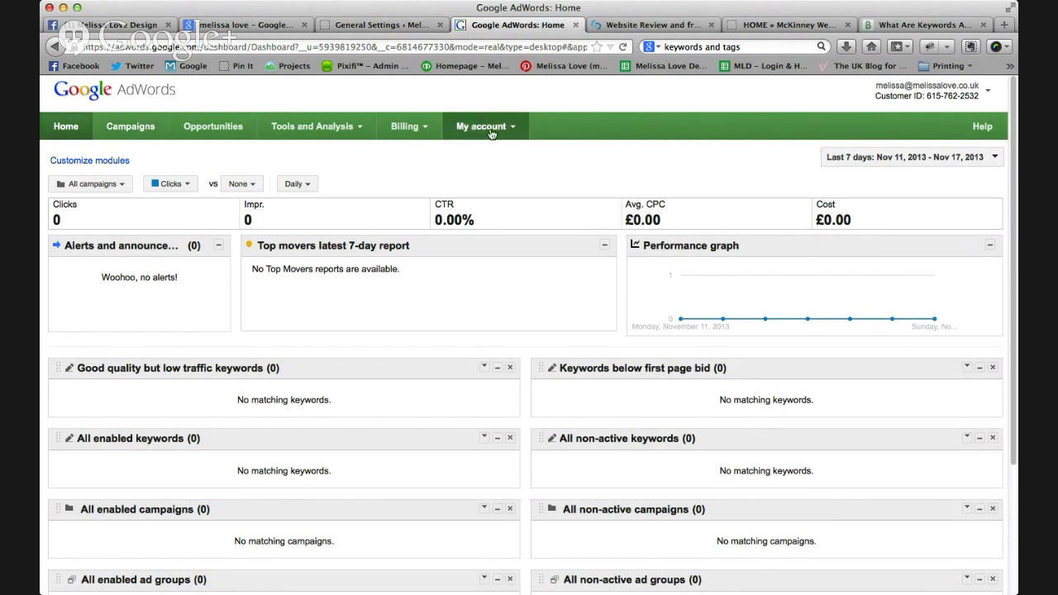
{"action": "left_click", "coordinate": [319, 128]}
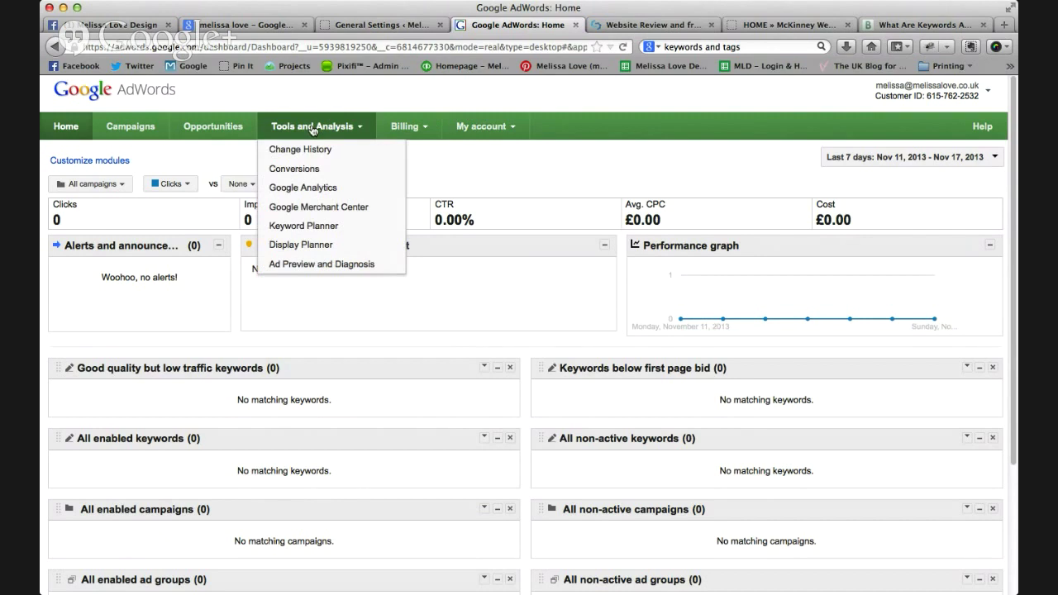
{"action": "left_click", "coordinate": [314, 226]}
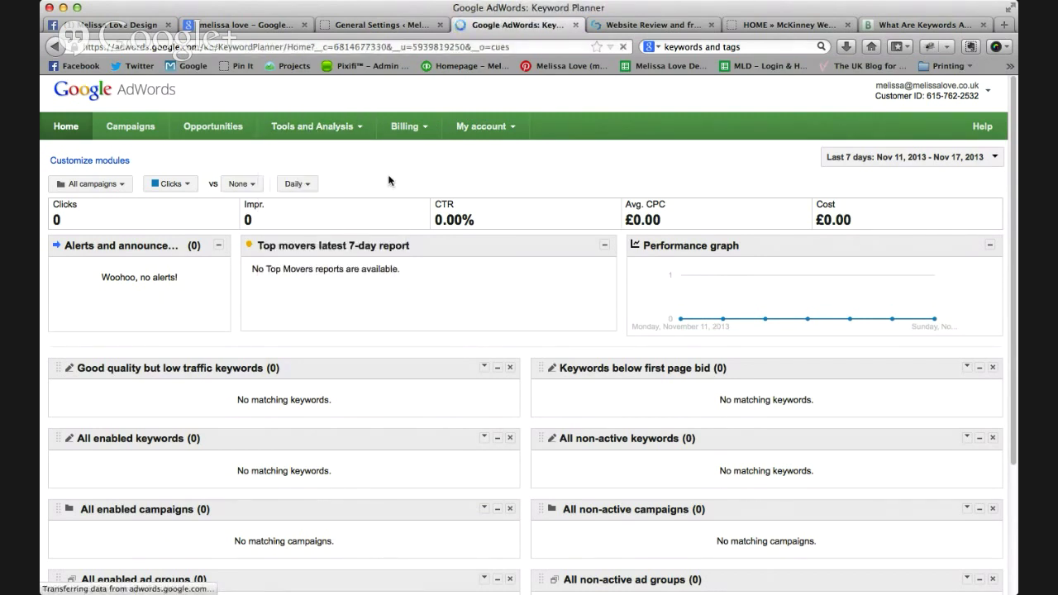
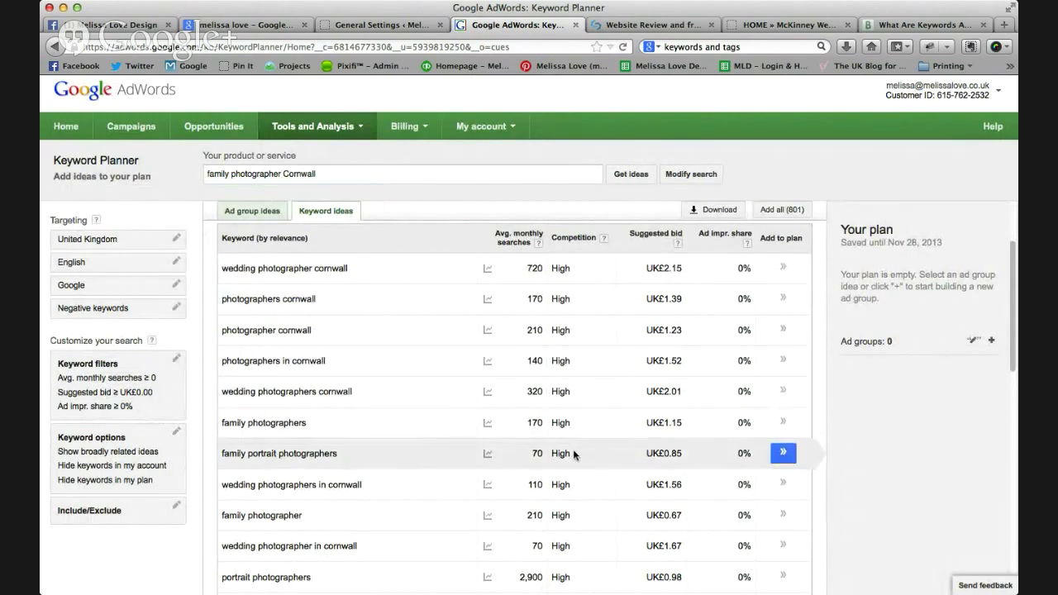
Examine the average monthly searches and competition of the keyword ideas for "family photographer Cornwall".
{"action": "scroll", "coordinate": [574, 453], "scroll_direction": "down", "scroll_amount": 5}
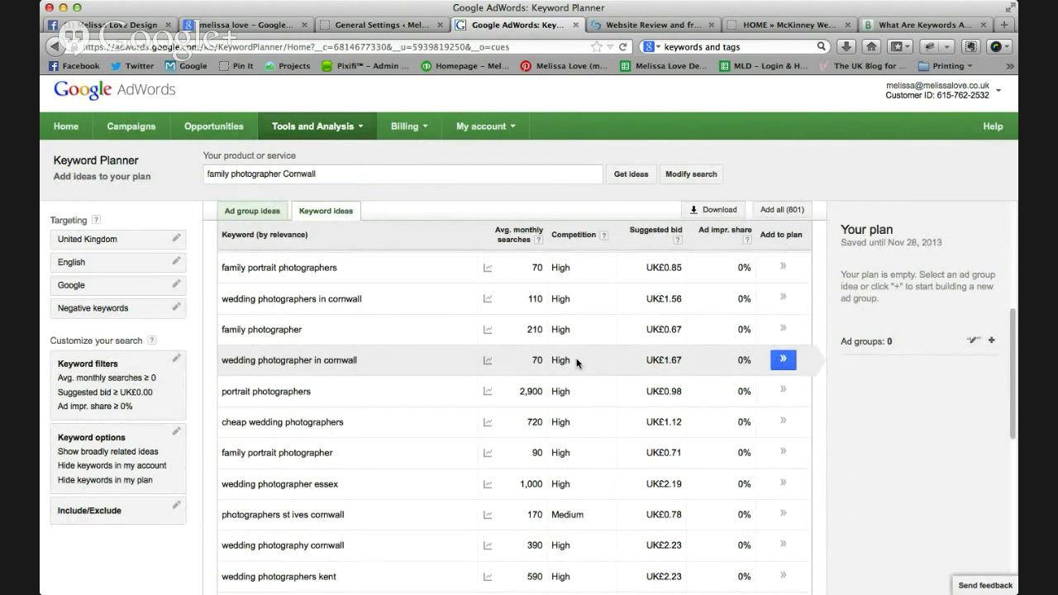
{"action": "scroll", "coordinate": [577, 362], "scroll_direction": "down", "scroll_amount": 1}
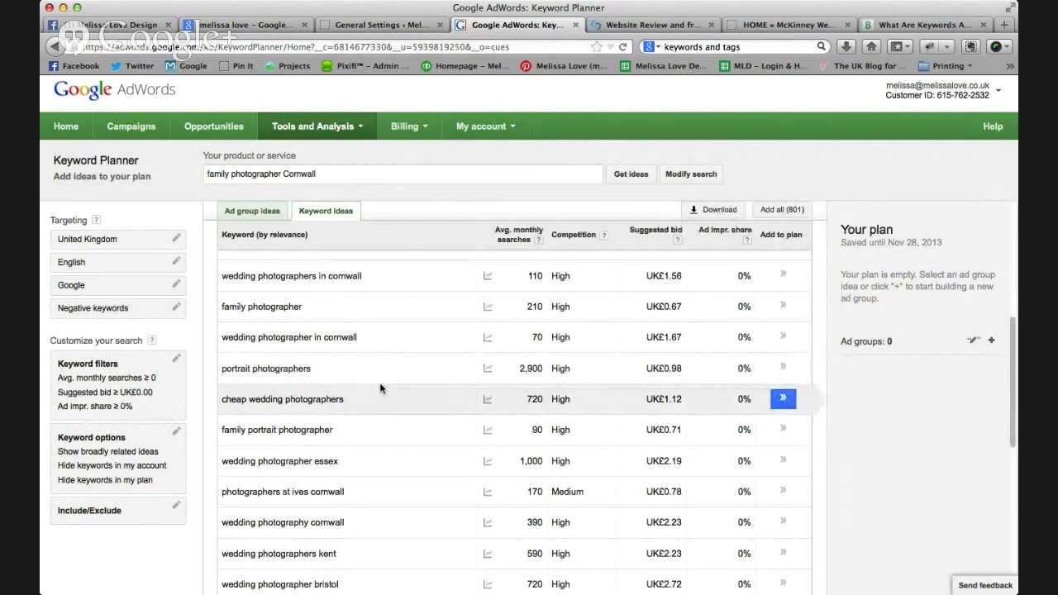
{"action": "scroll", "coordinate": [380, 388], "scroll_direction": "down", "scroll_amount": 3}
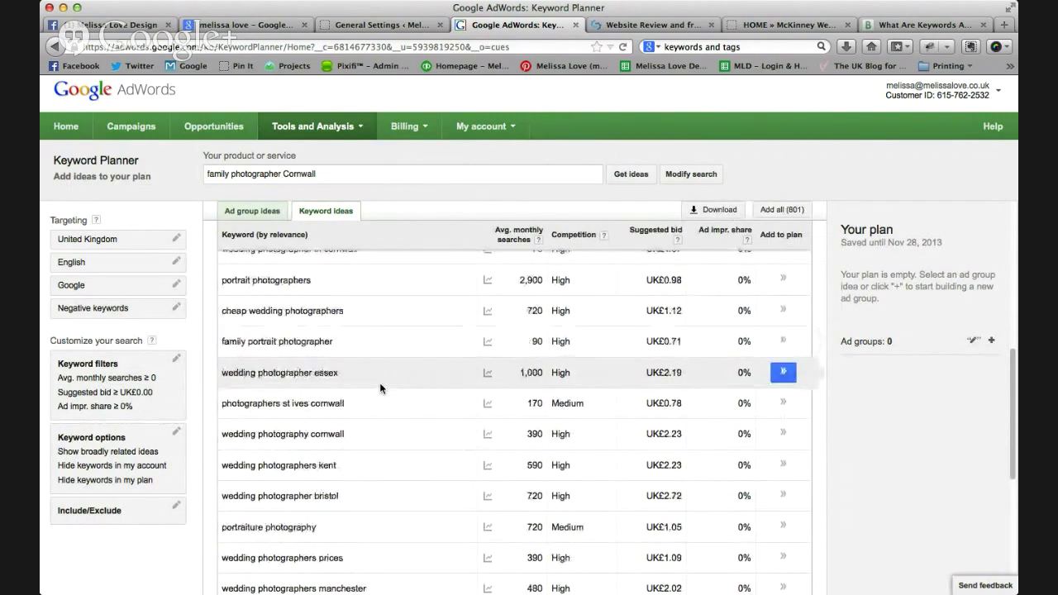
{"action": "scroll", "coordinate": [381, 388], "scroll_direction": "down", "scroll_amount": 3}
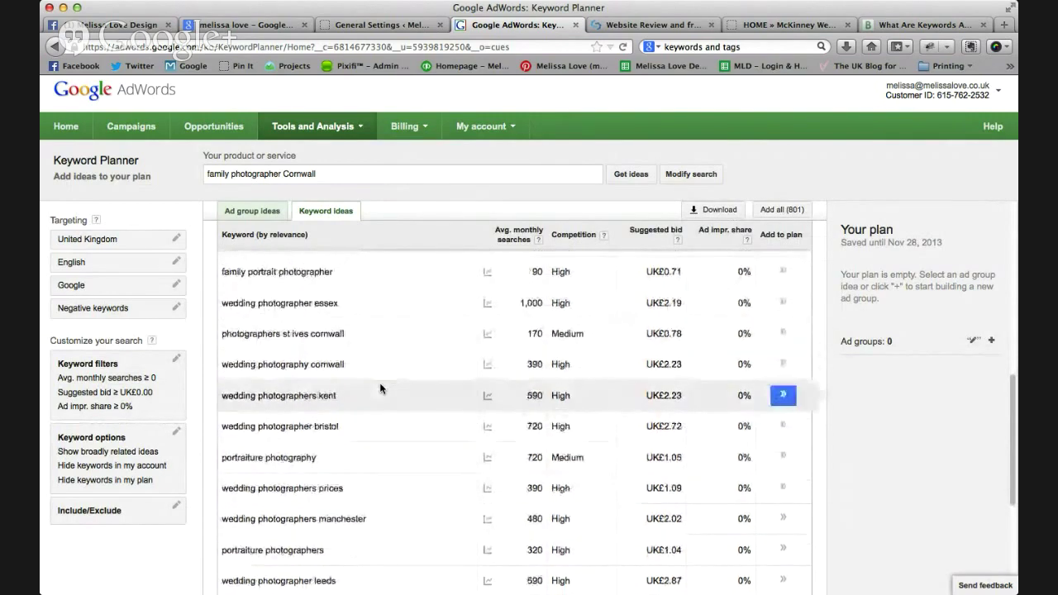
{"action": "scroll", "coordinate": [380, 389], "scroll_direction": "down", "scroll_amount": 3}
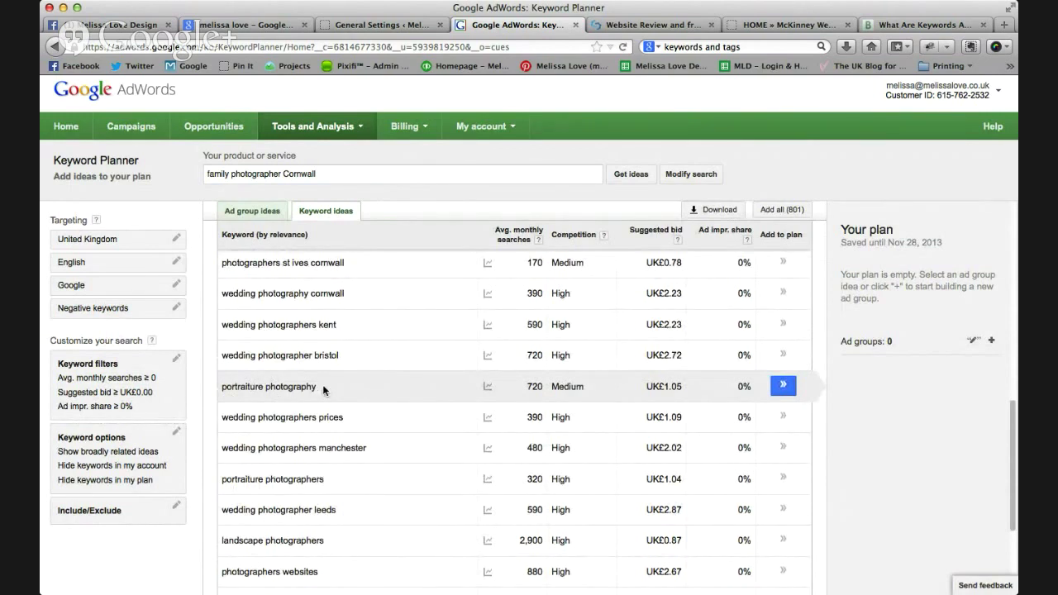
Get new keyword ideas for the product or service "alternative family photographer Cornwall".
{"action": "scroll", "coordinate": [324, 390], "scroll_direction": "down", "scroll_amount": 4}
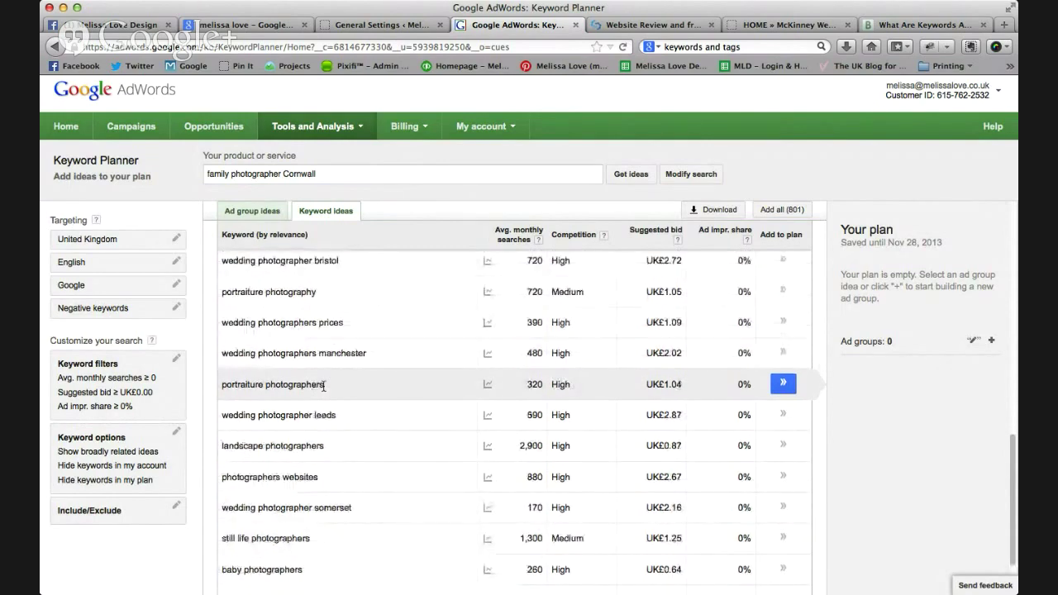
{"action": "scroll", "coordinate": [324, 387], "scroll_direction": "down", "scroll_amount": 3}
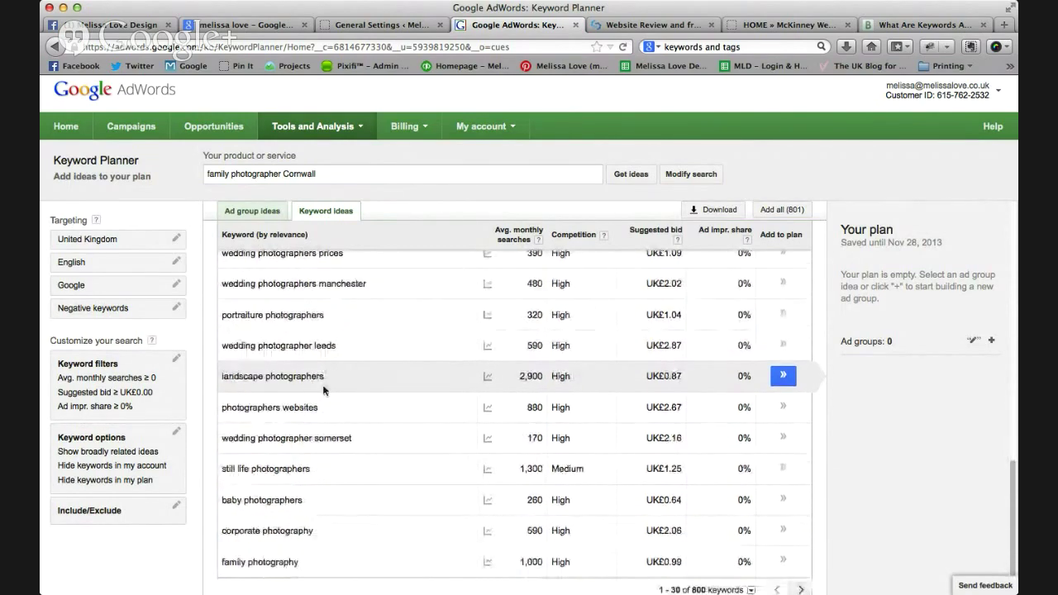
{"action": "scroll", "coordinate": [264, 302], "scroll_direction": "down", "scroll_amount": 1}
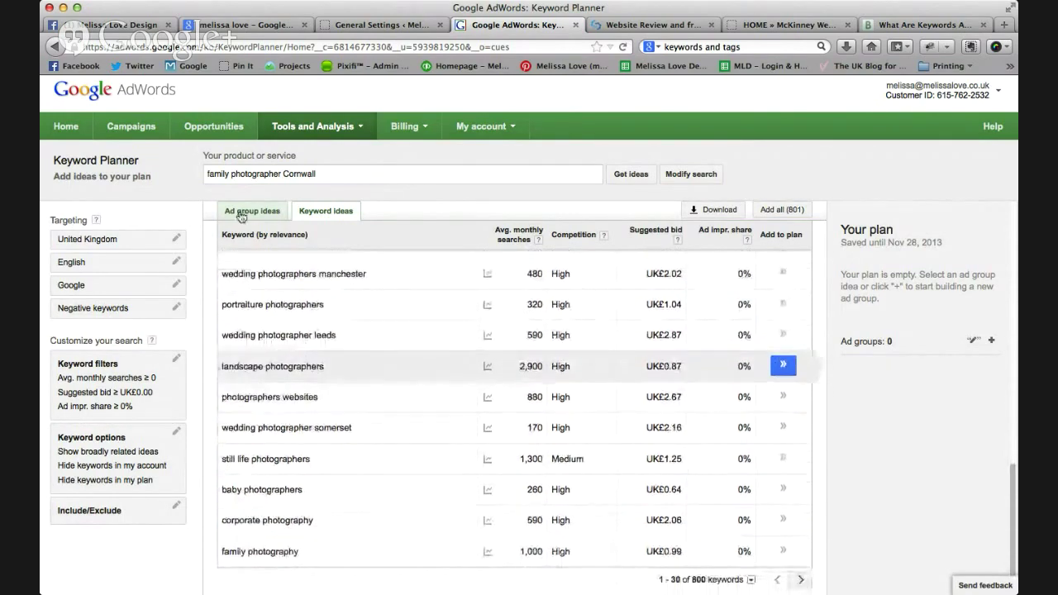
{"action": "left_click", "coordinate": [207, 175]}
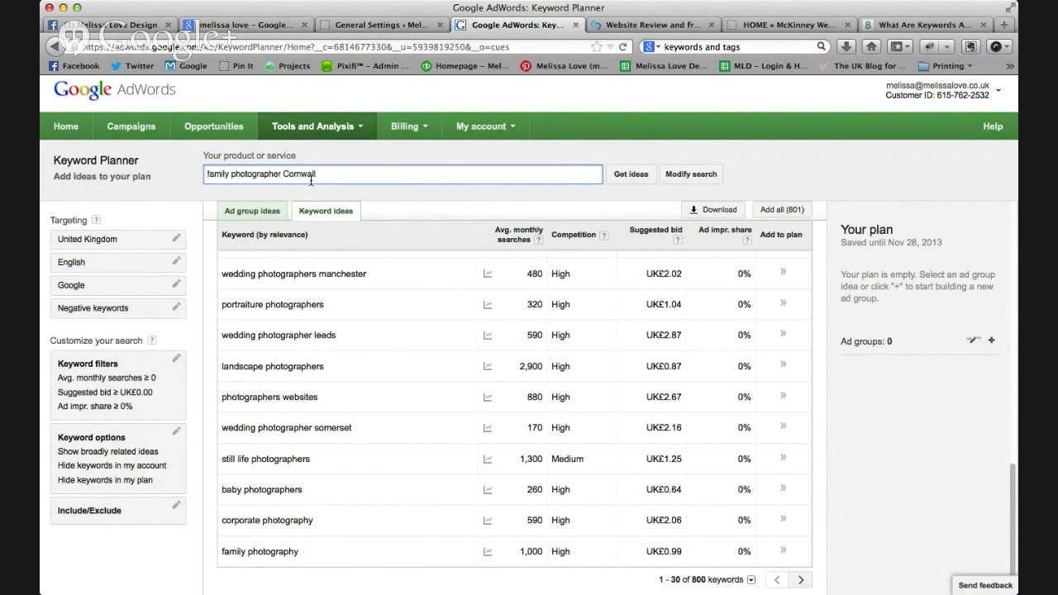
{"action": "key", "text": "super+a"}
{"action": "key", "text": "Left"}
{"action": "type", "text": "alternative"}
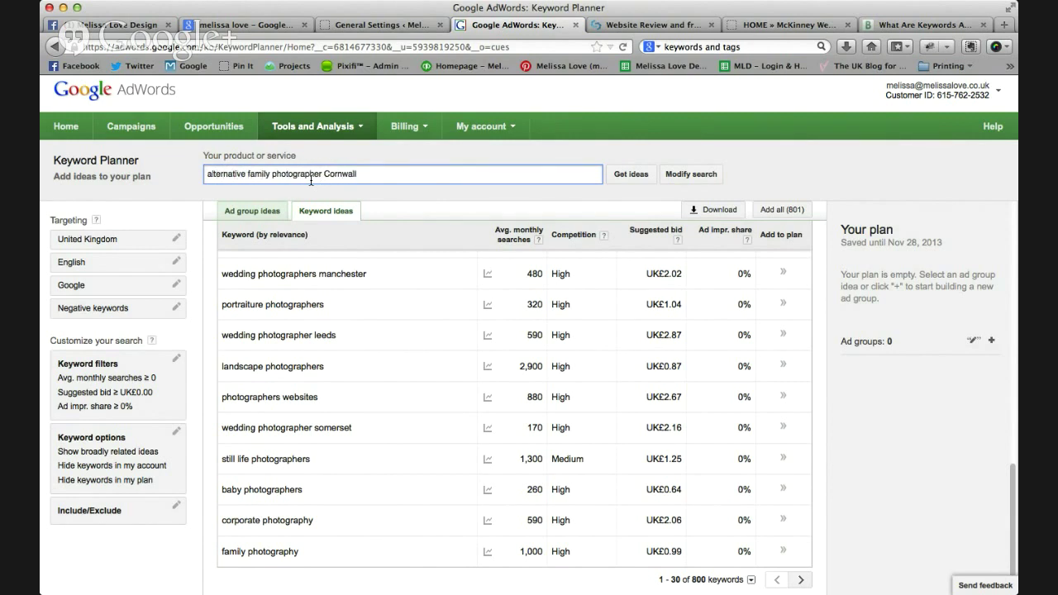
{"action": "key", "text": "Return"}
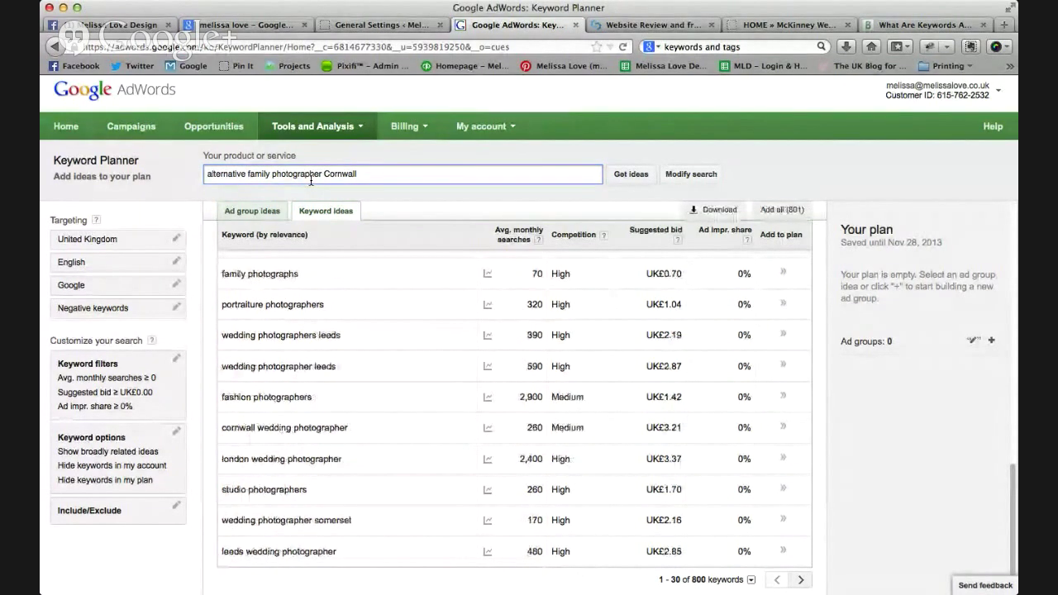
Examine the average monthly searches and competition of the keyword ideas for "alternative family photographer Cornwall".
{"action": "mouse_move", "coordinate": [487, 425]}
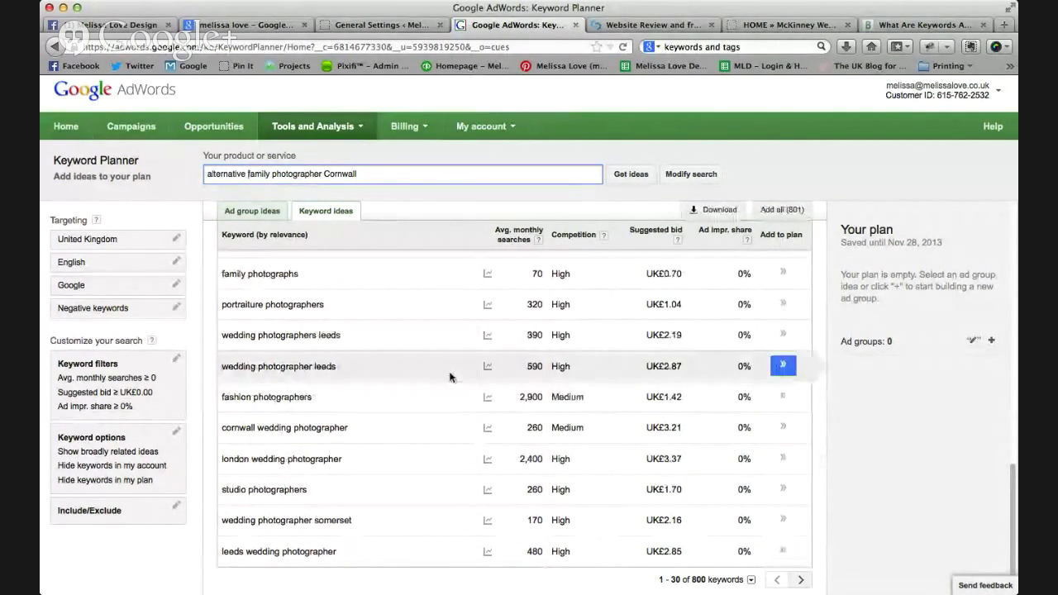
{"action": "scroll", "coordinate": [474, 367], "scroll_direction": "up", "scroll_amount": 3}
{"action": "scroll", "coordinate": [475, 366], "scroll_direction": "down", "scroll_amount": 3}
{"action": "scroll", "coordinate": [468, 365], "scroll_direction": "up", "scroll_amount": 5}
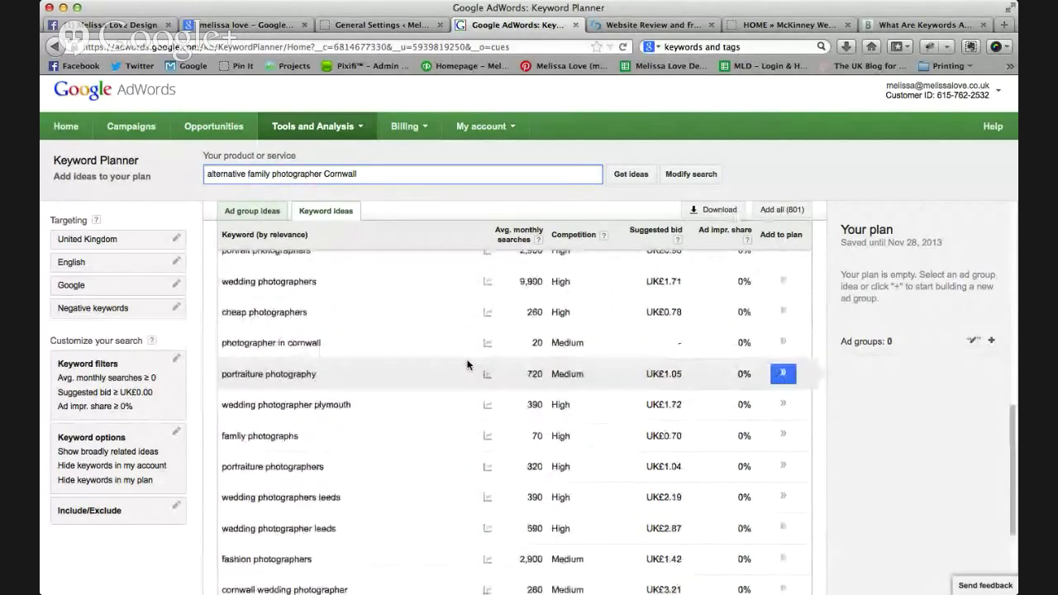
{"action": "scroll", "coordinate": [467, 364], "scroll_direction": "up", "scroll_amount": 5}
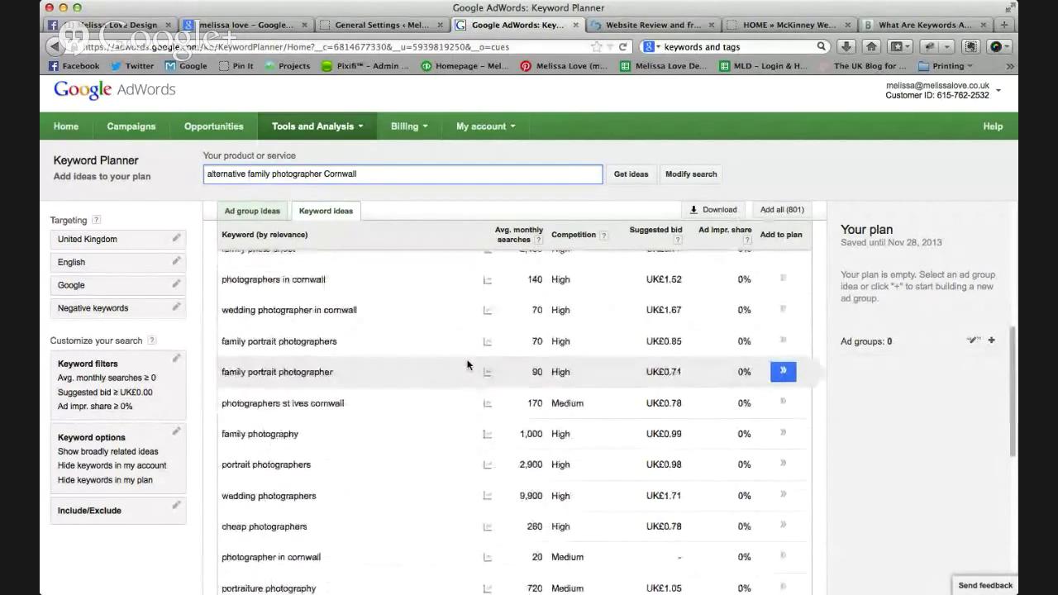
{"action": "scroll", "coordinate": [467, 365], "scroll_direction": "up", "scroll_amount": 5}
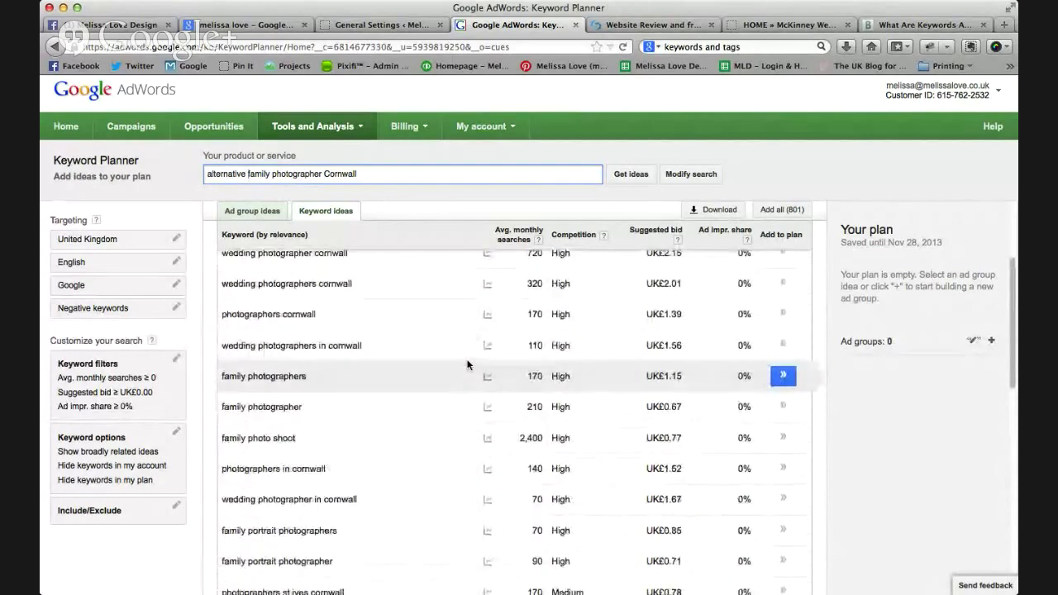
{"action": "scroll", "coordinate": [467, 365], "scroll_direction": "up", "scroll_amount": 4}
{"action": "scroll", "coordinate": [467, 365], "scroll_direction": "down", "scroll_amount": 5}
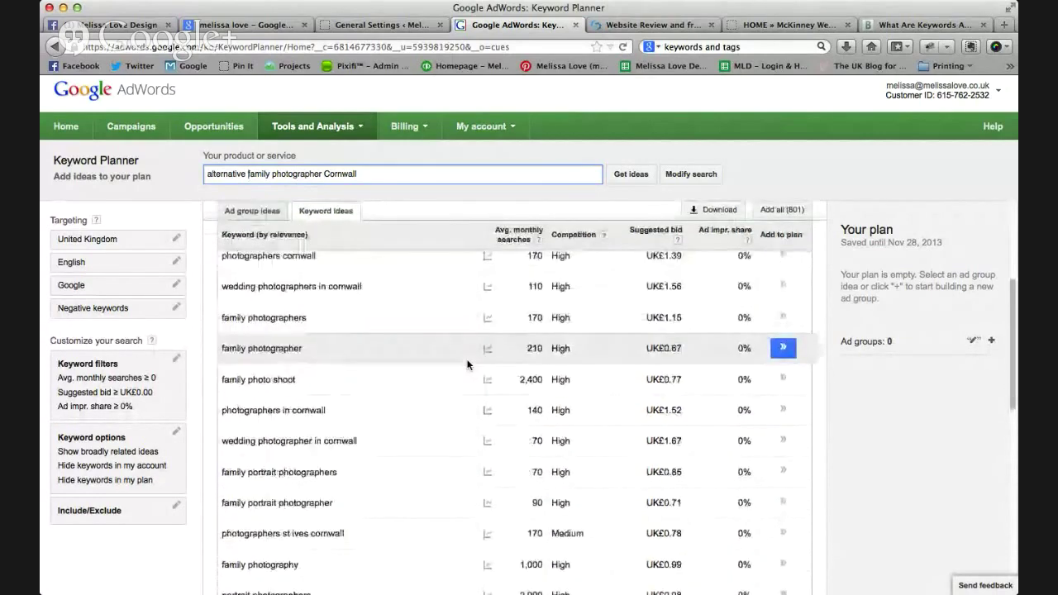
{"action": "scroll", "coordinate": [467, 365], "scroll_direction": "down", "scroll_amount": 6}
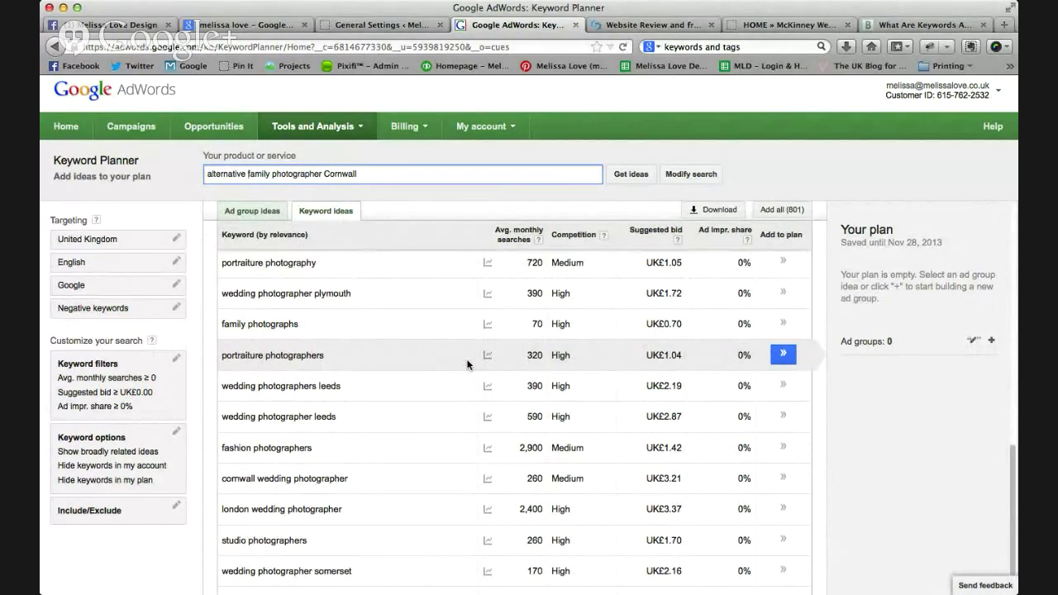
{"action": "scroll", "coordinate": [467, 363], "scroll_direction": "down", "scroll_amount": 1}
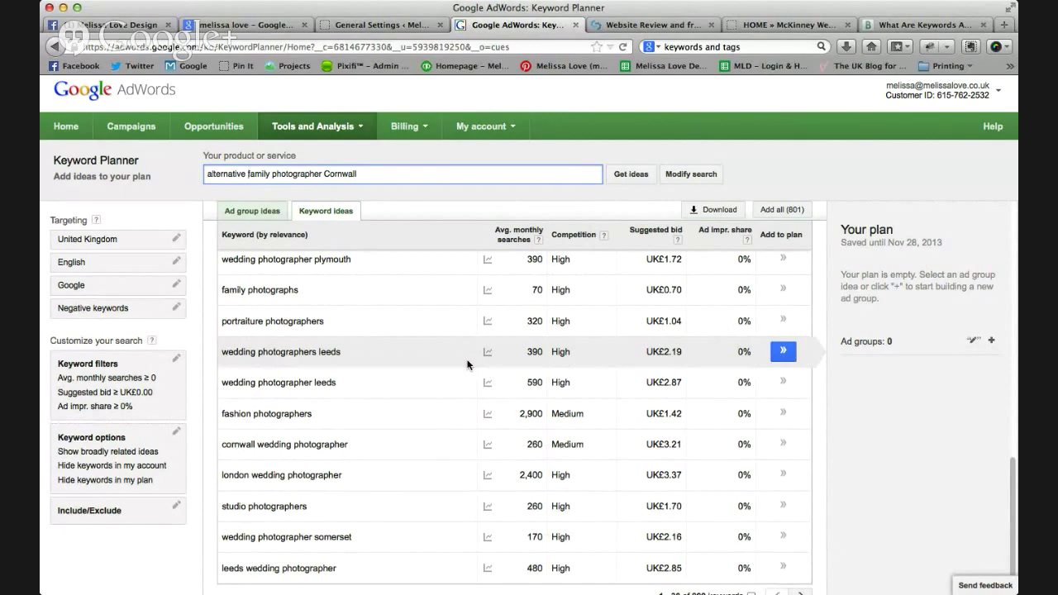
Check the Facebook page, switch to the open Google results and search for "weddings claridges london".
{"action": "left_click", "coordinate": [109, 24]}
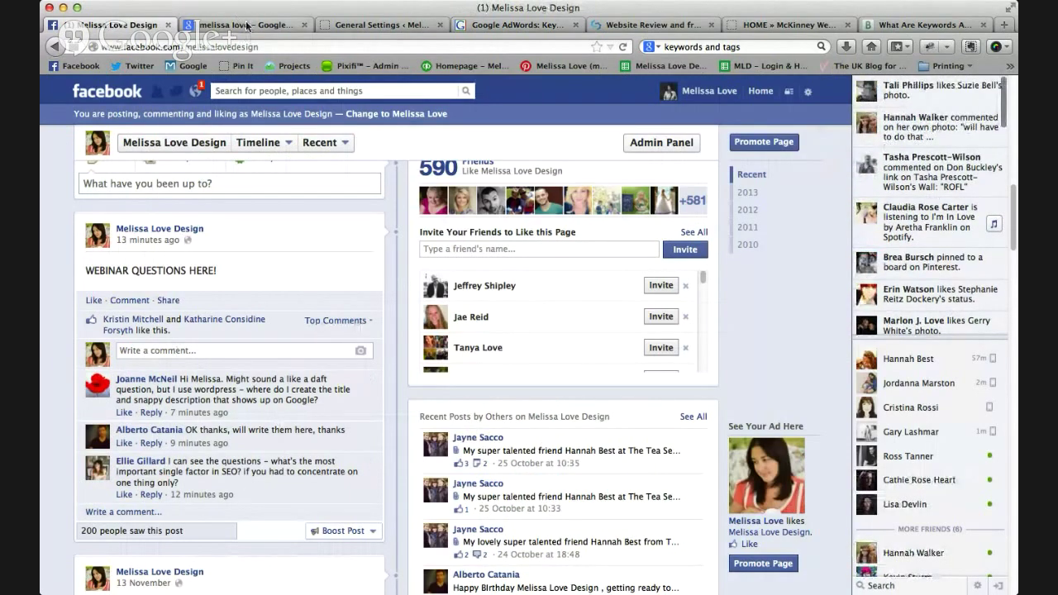
{"action": "key", "text": "ctrl+Tab"}
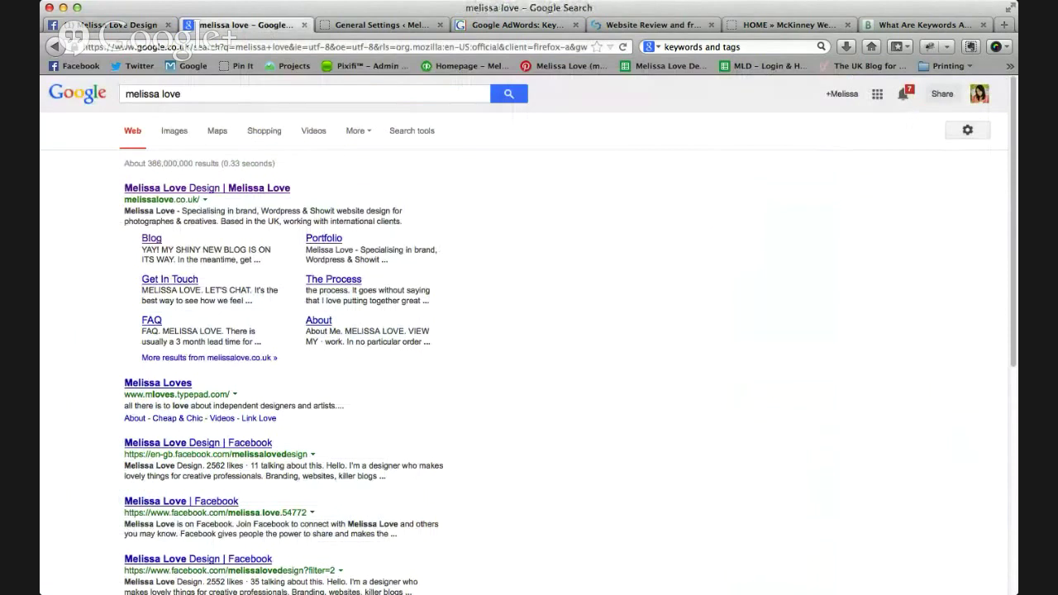
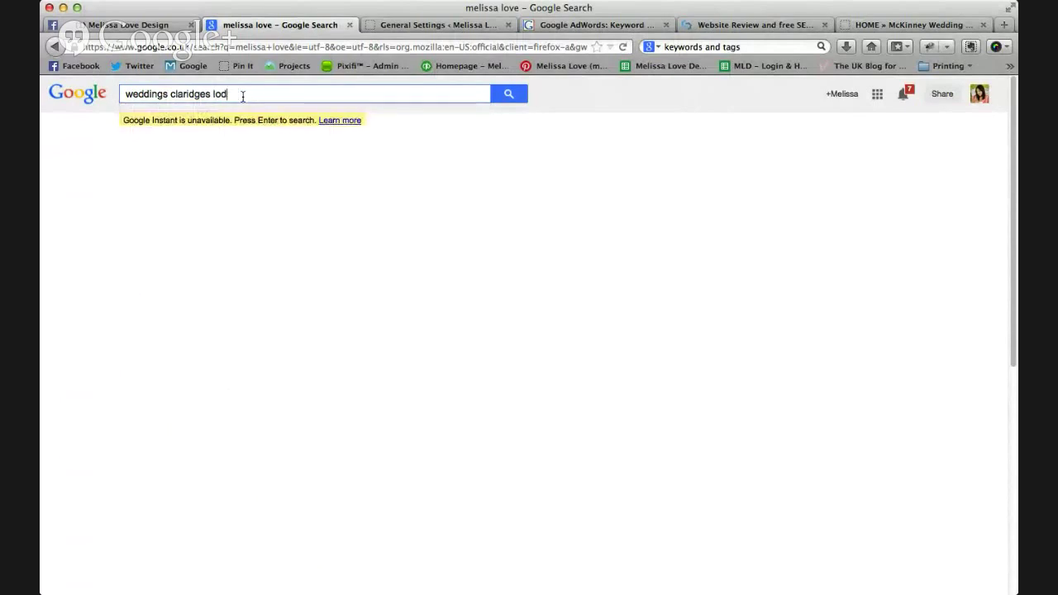
{"action": "type", "text": "ndon"}
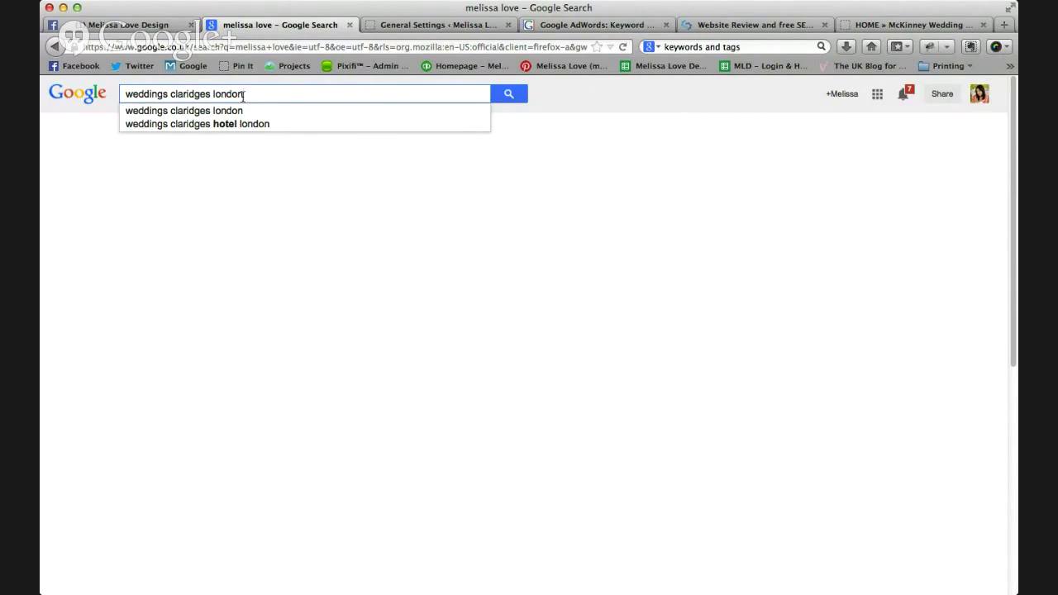
{"action": "left_click", "coordinate": [511, 92]}
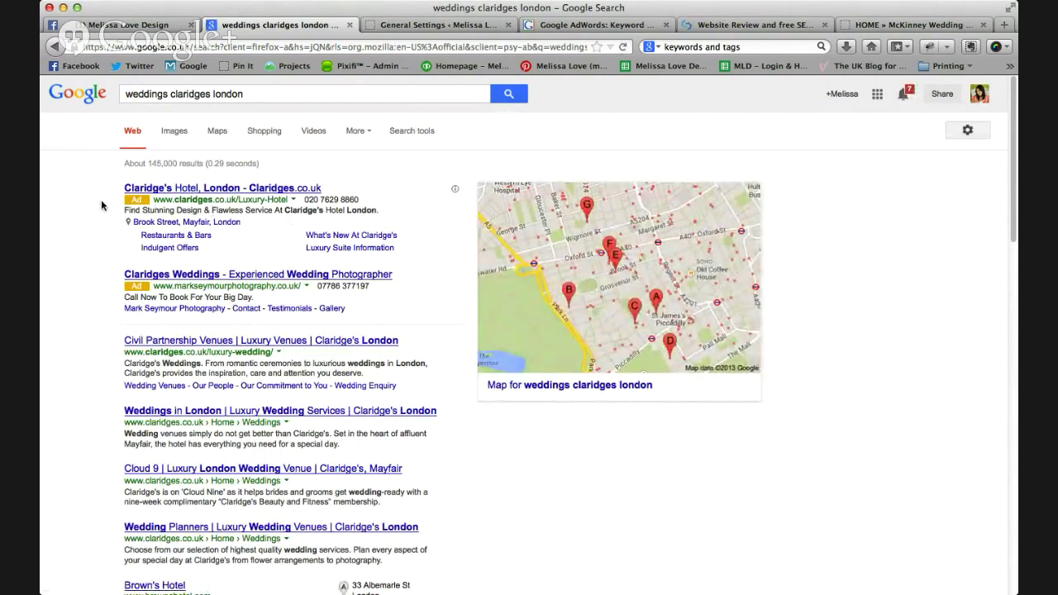
Scan the results for photographers' blog posts, open the first "Wedding Photography at Claridges Hotel, London" post and return to the results.
{"action": "scroll", "coordinate": [101, 201], "scroll_direction": "down", "scroll_amount": 3}
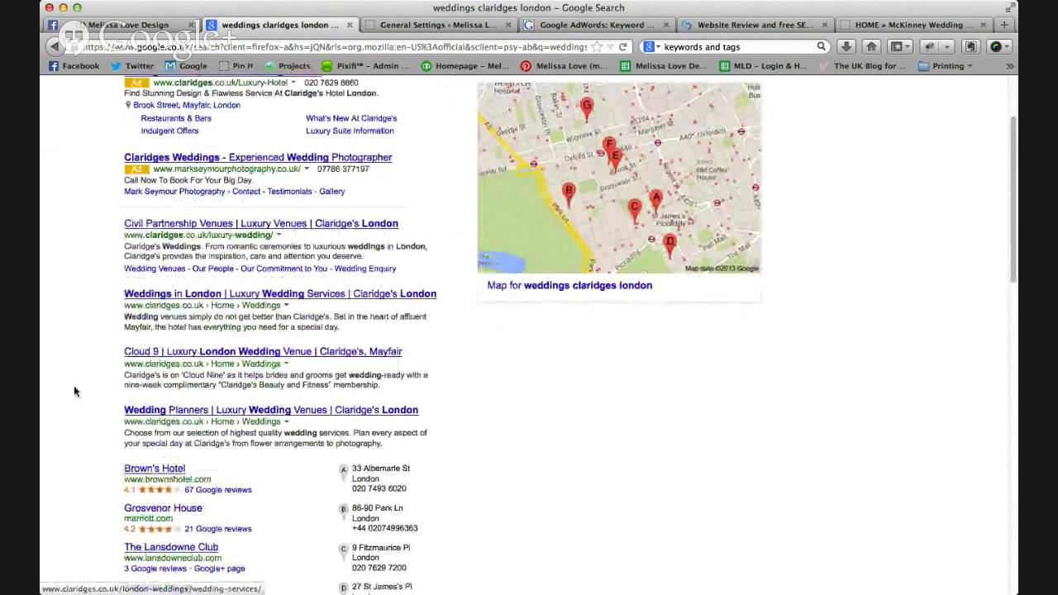
{"action": "scroll", "coordinate": [74, 389], "scroll_direction": "down", "scroll_amount": 5}
{"action": "scroll", "coordinate": [74, 382], "scroll_direction": "down", "scroll_amount": 3}
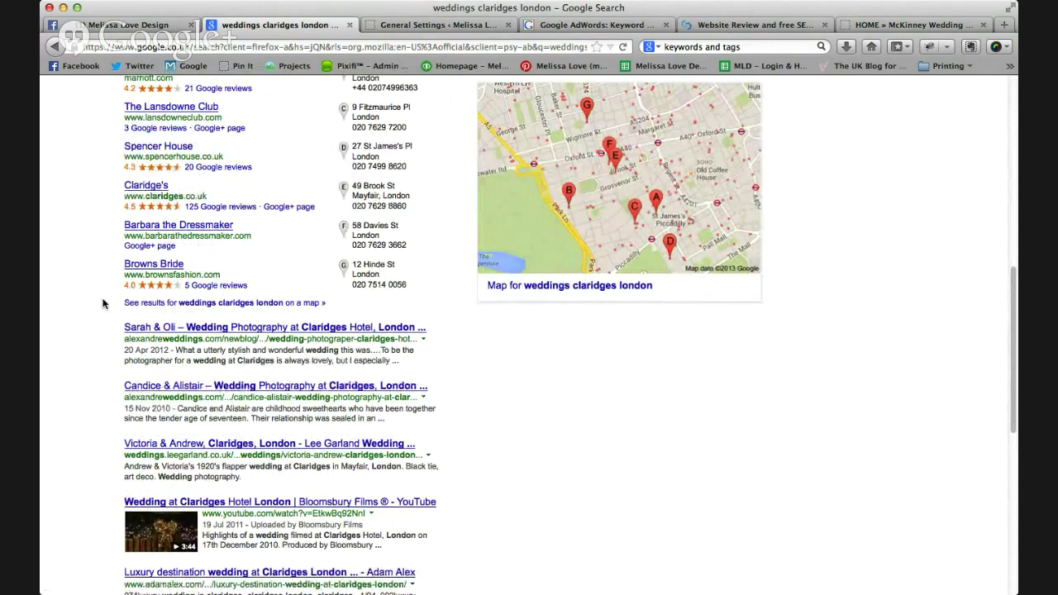
{"action": "scroll", "coordinate": [110, 302], "scroll_direction": "down", "scroll_amount": 3}
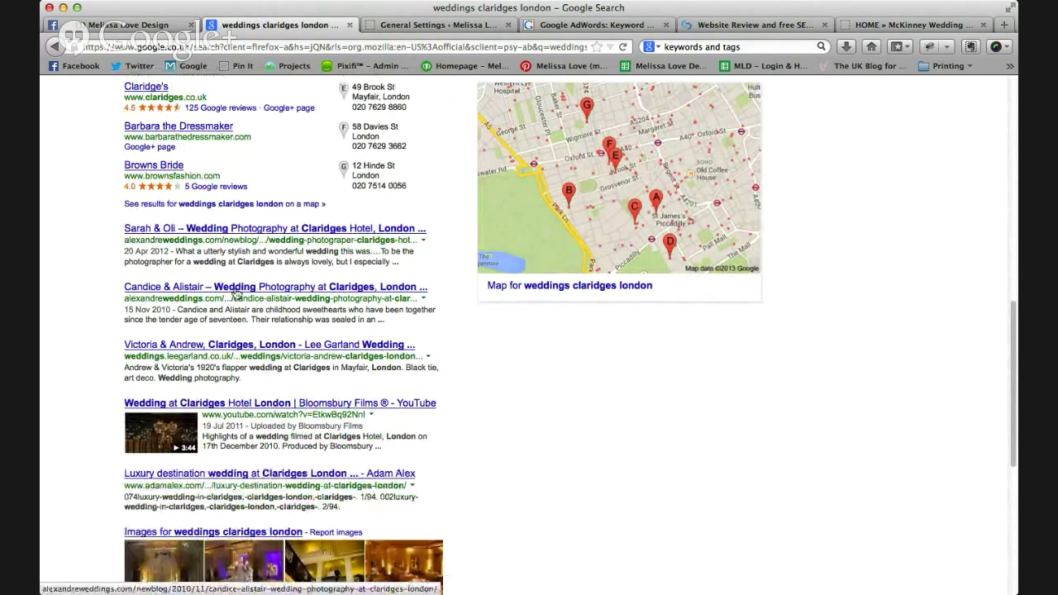
{"action": "left_click", "coordinate": [281, 236]}
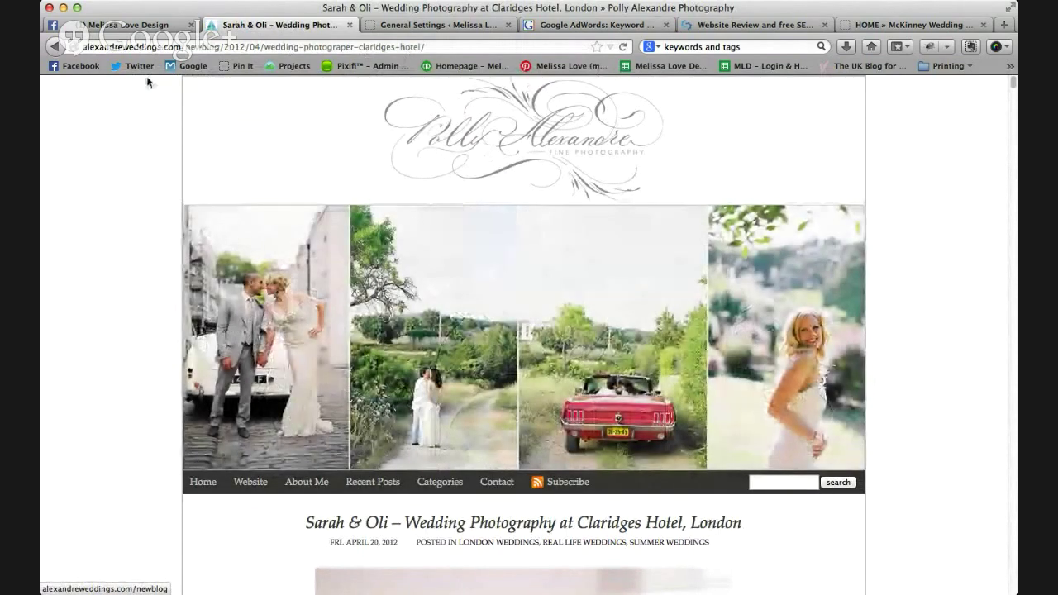
{"action": "left_click", "coordinate": [53, 46]}
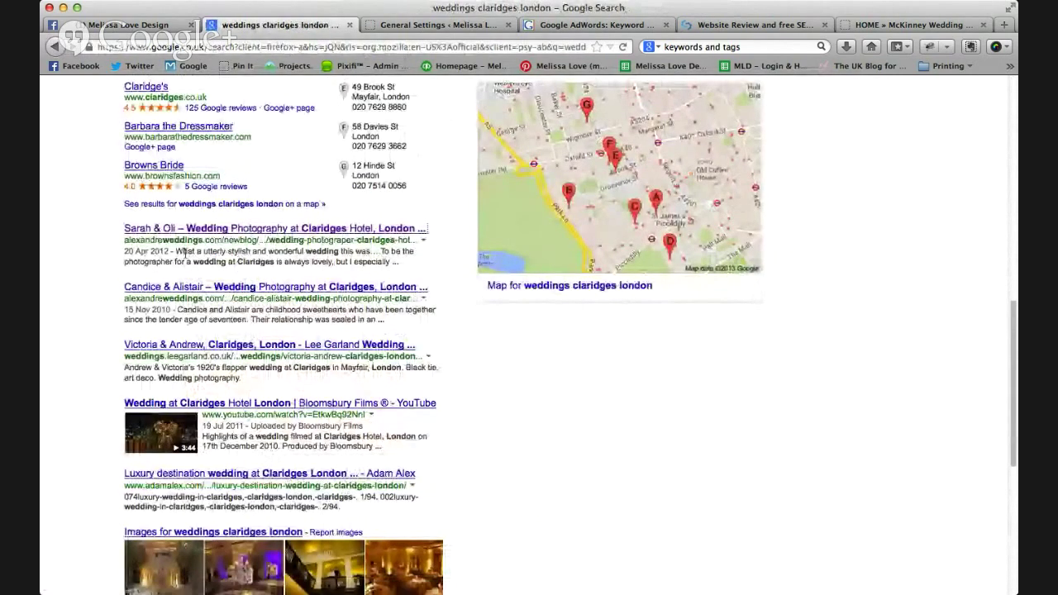
Switch to the WordPress admin, open the "Contemporary Jeweller" post from the posts list and show it in the visual editor.
{"action": "left_click", "coordinate": [446, 26]}
{"action": "scroll", "coordinate": [497, 229], "scroll_direction": "down", "scroll_amount": 10}
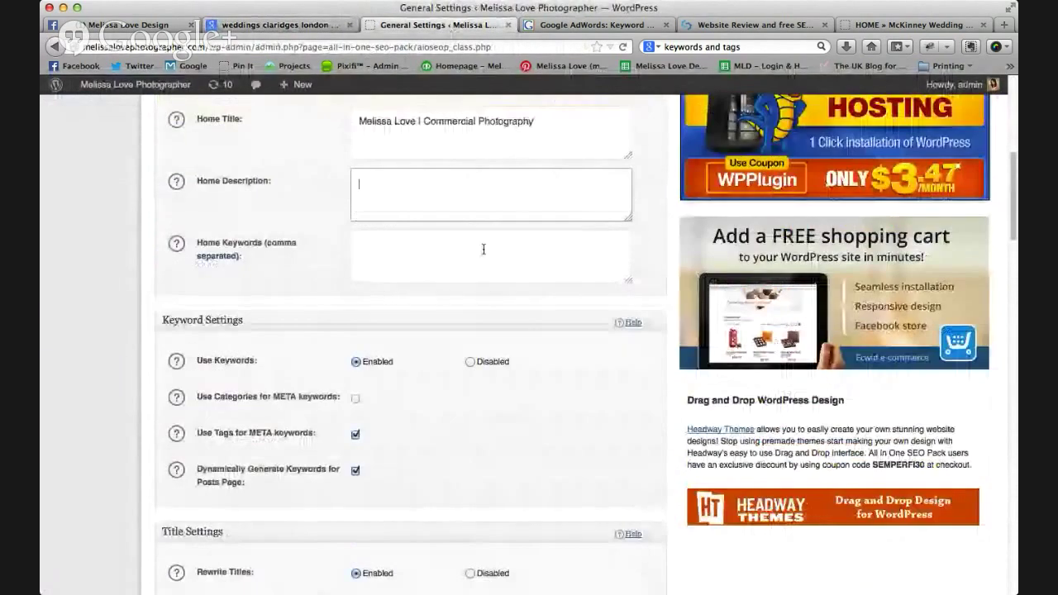
{"action": "scroll", "coordinate": [409, 217], "scroll_direction": "up", "scroll_amount": 9}
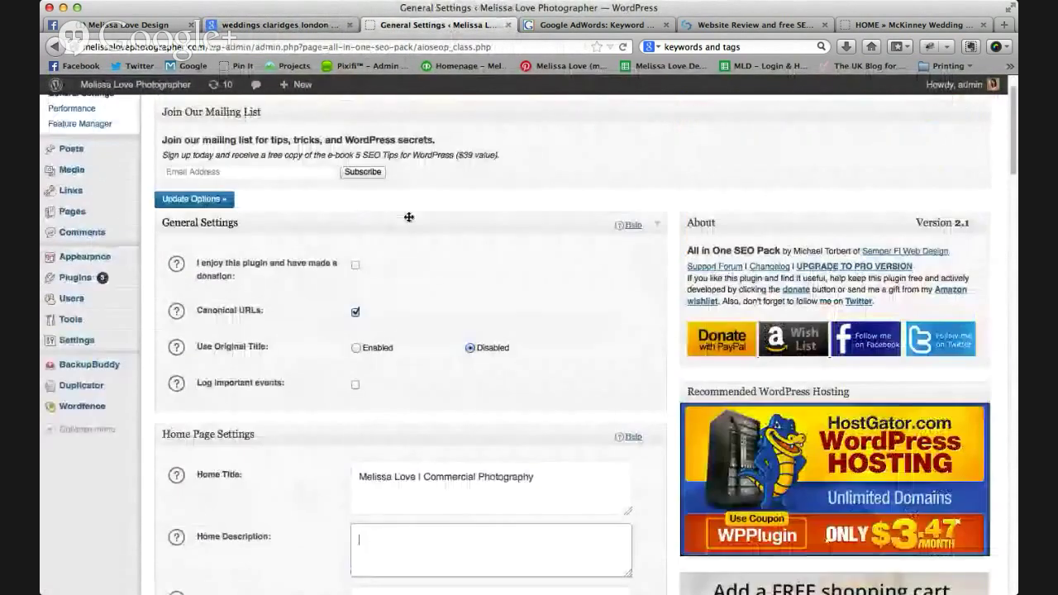
{"action": "mouse_move", "coordinate": [85, 154]}
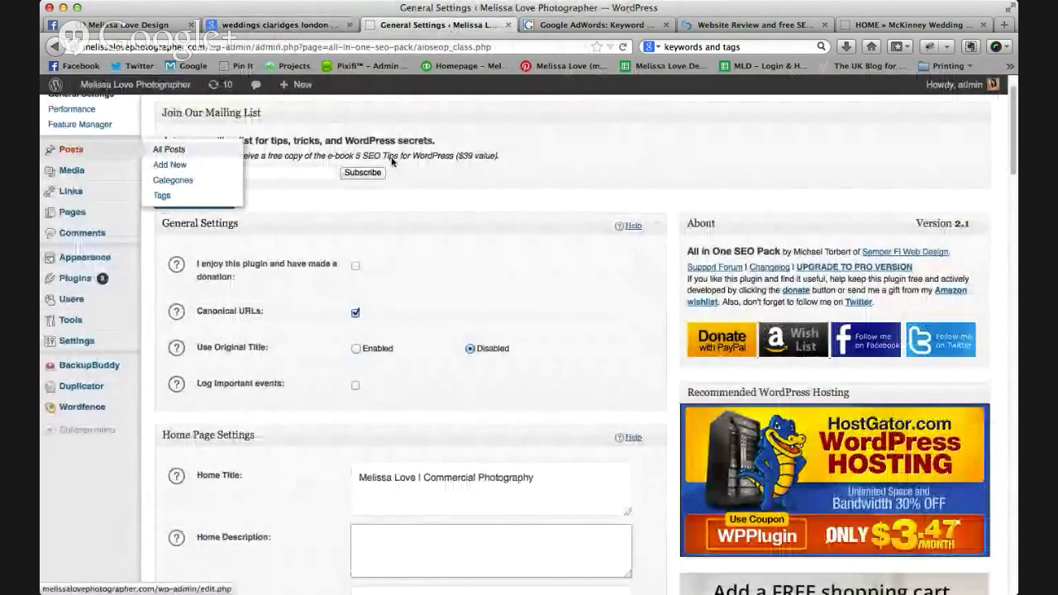
{"action": "left_click", "coordinate": [166, 147]}
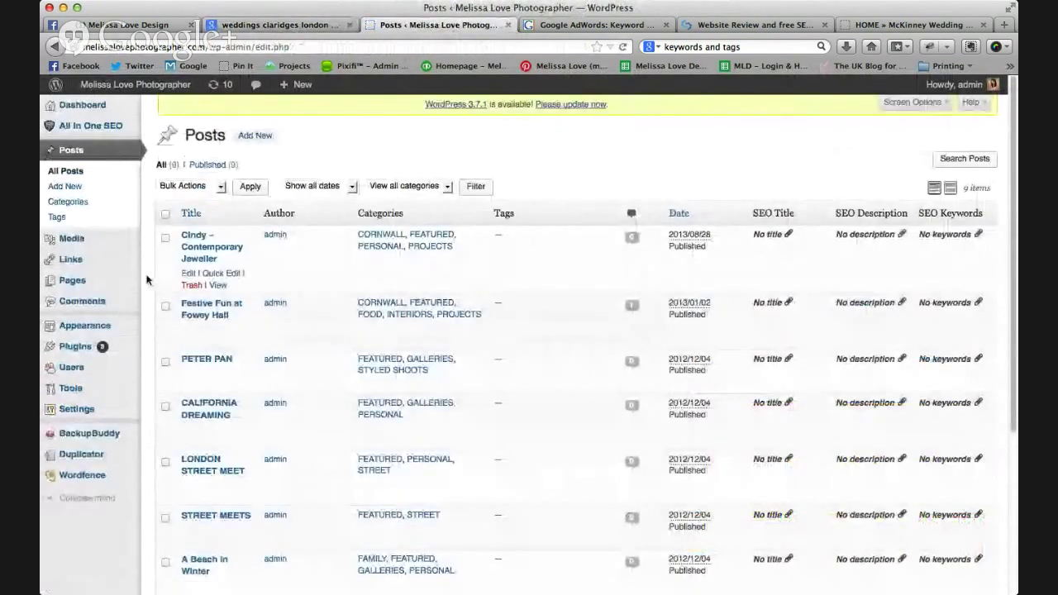
{"action": "left_click", "coordinate": [212, 246]}
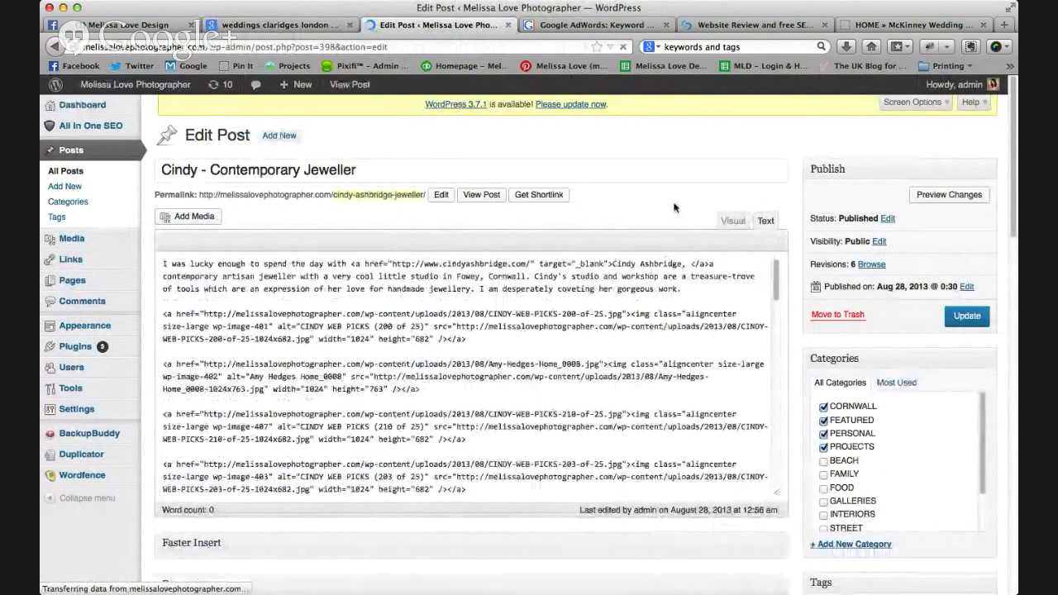
{"action": "left_click", "coordinate": [734, 221]}
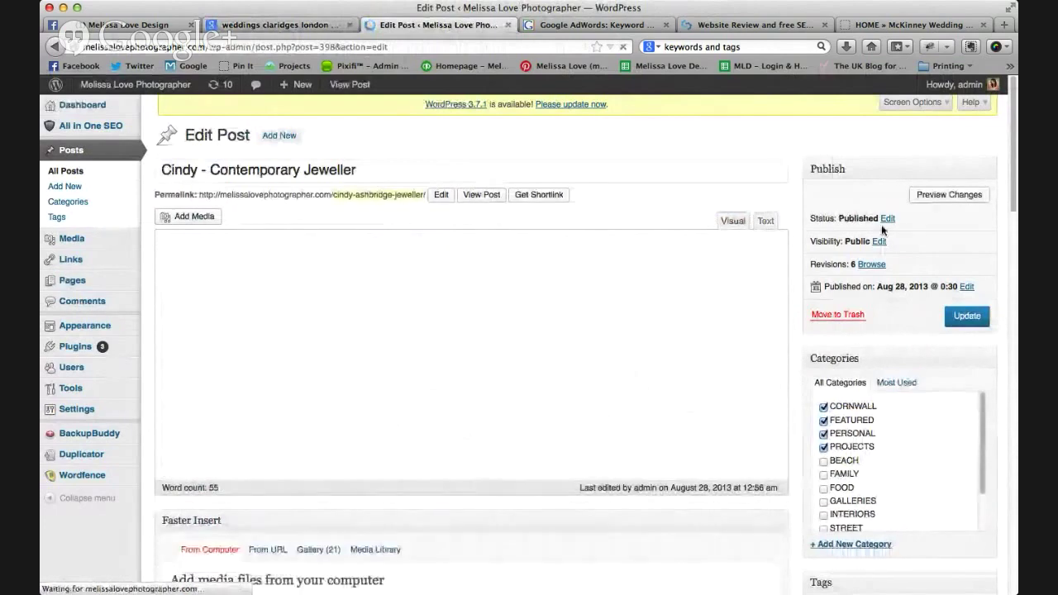
Examine the post's All in One SEO Pack section and activate its Title and Description fields in turn.
{"action": "scroll", "coordinate": [838, 244], "scroll_direction": "down", "scroll_amount": 1}
{"action": "scroll", "coordinate": [839, 244], "scroll_direction": "down", "scroll_amount": 1}
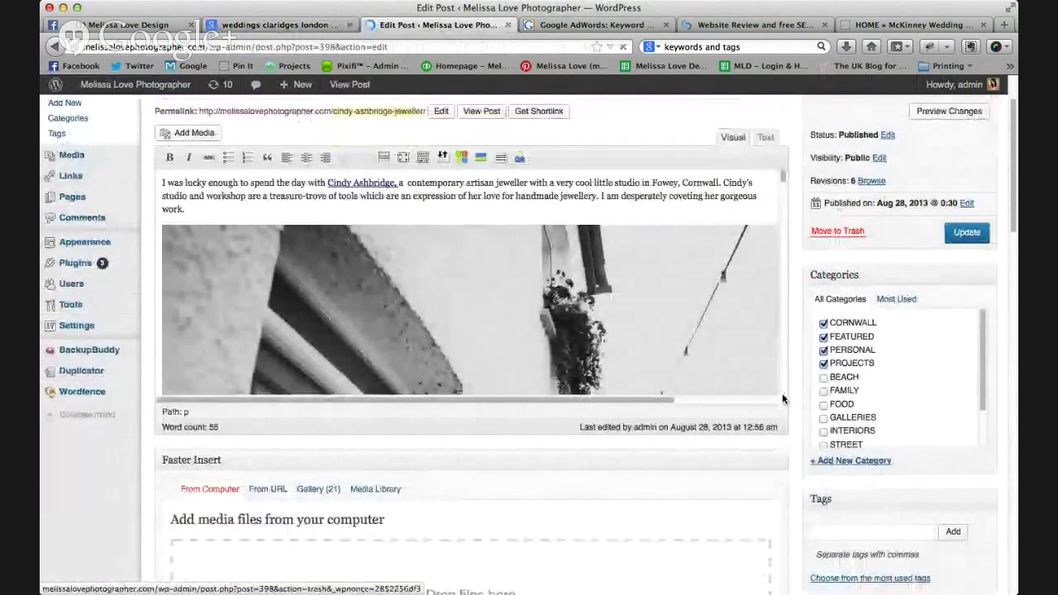
{"action": "scroll", "coordinate": [796, 454], "scroll_direction": "down", "scroll_amount": 3}
{"action": "scroll", "coordinate": [782, 451], "scroll_direction": "down", "scroll_amount": 10}
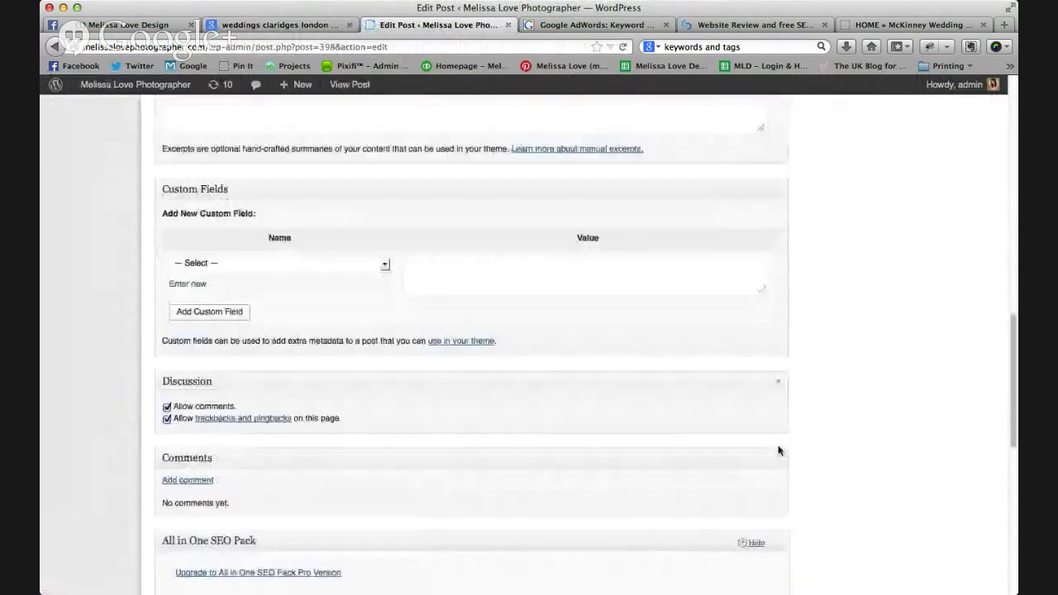
{"action": "scroll", "coordinate": [778, 449], "scroll_direction": "down", "scroll_amount": 3}
{"action": "scroll", "coordinate": [777, 450], "scroll_direction": "down", "scroll_amount": 3}
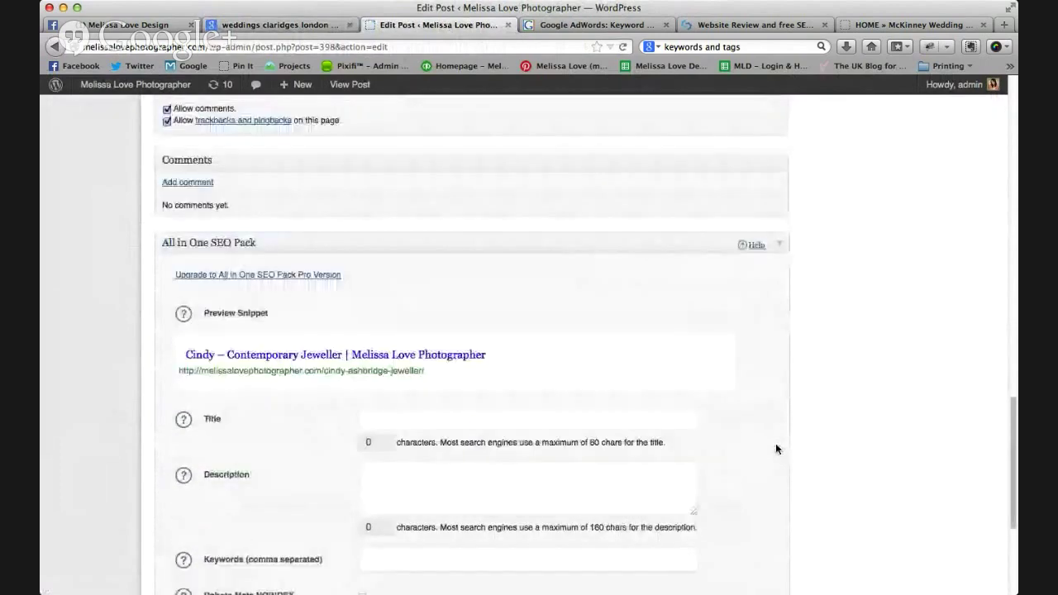
{"action": "scroll", "coordinate": [776, 449], "scroll_direction": "down", "scroll_amount": 1}
{"action": "scroll", "coordinate": [776, 449], "scroll_direction": "down", "scroll_amount": 1}
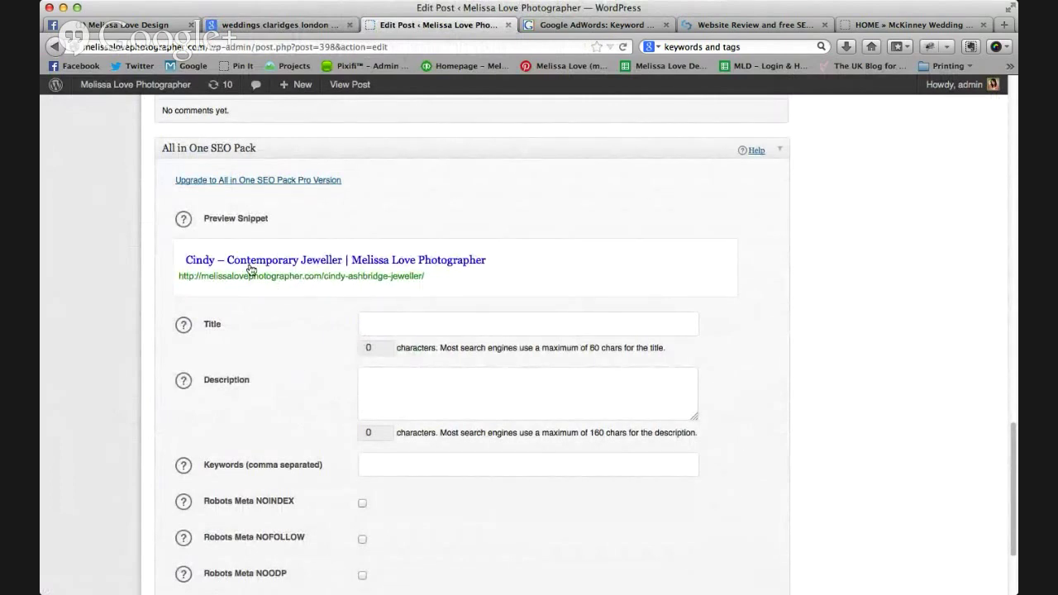
{"action": "left_click", "coordinate": [411, 325]}
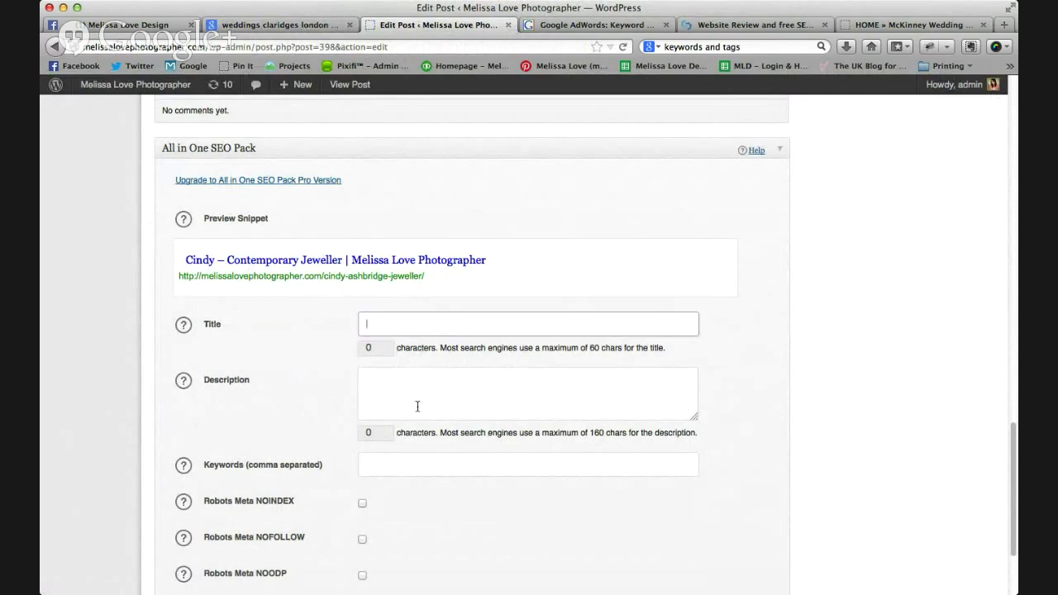
{"action": "left_click", "coordinate": [418, 405]}
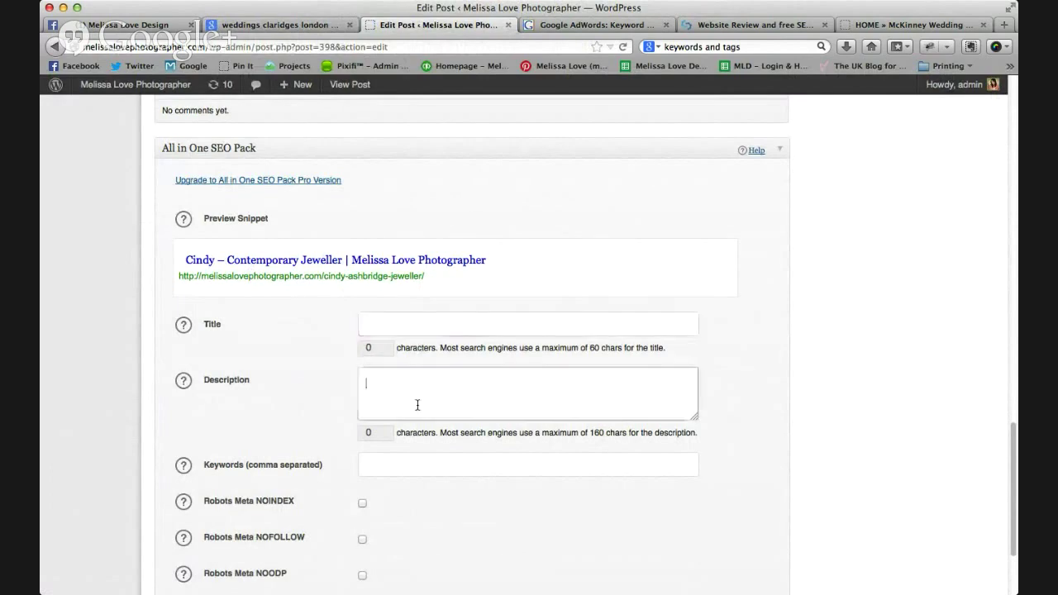
Compare the "weddings claridges london" search results with the post's All in One SEO Pack snippet preview and fields, activating the Title field.
{"action": "left_click", "coordinate": [277, 25]}
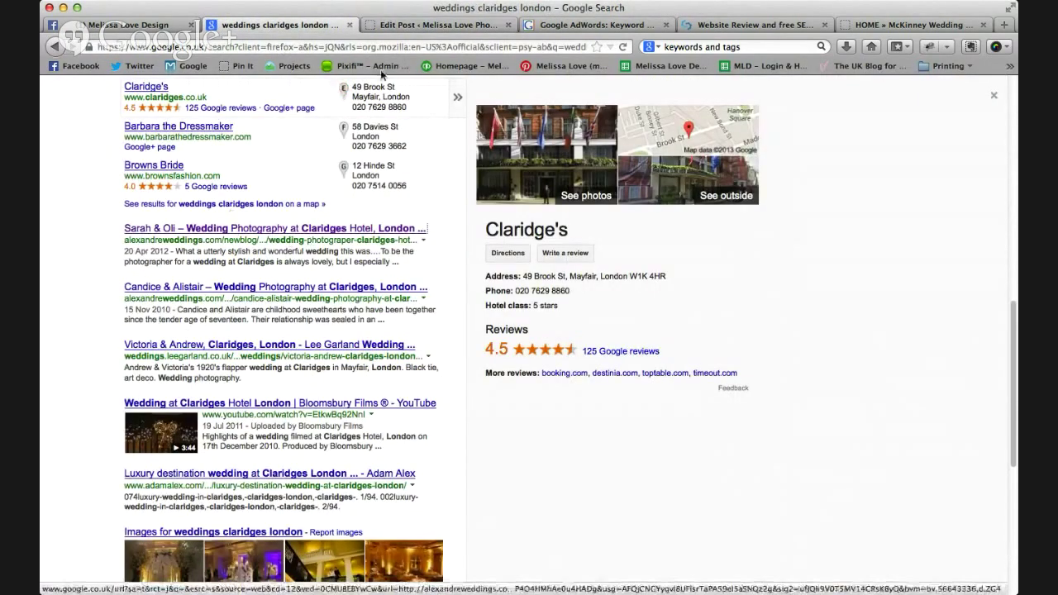
{"action": "left_click", "coordinate": [409, 27]}
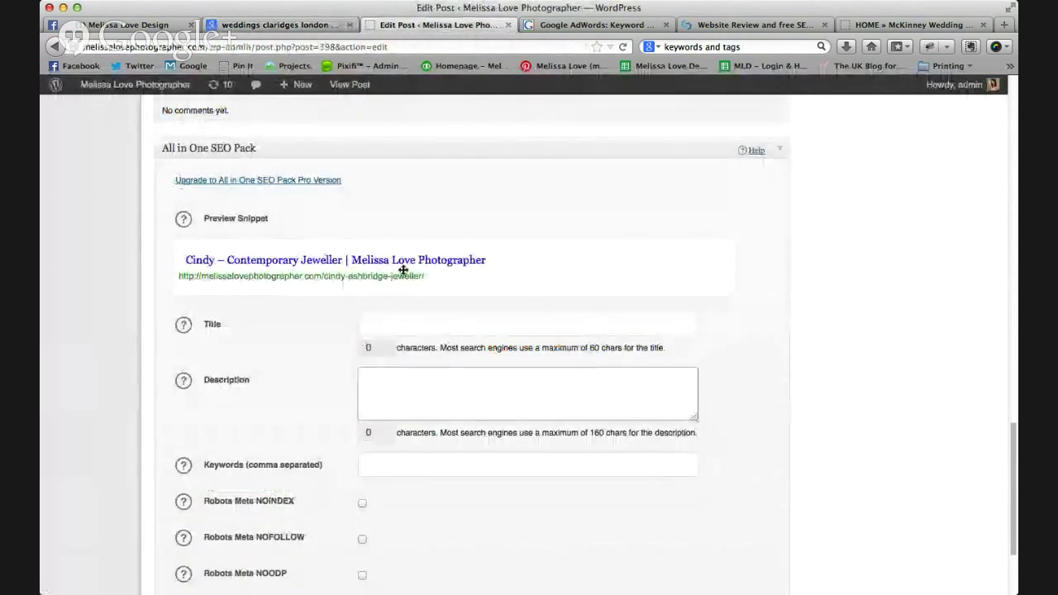
{"action": "left_click", "coordinate": [412, 322]}
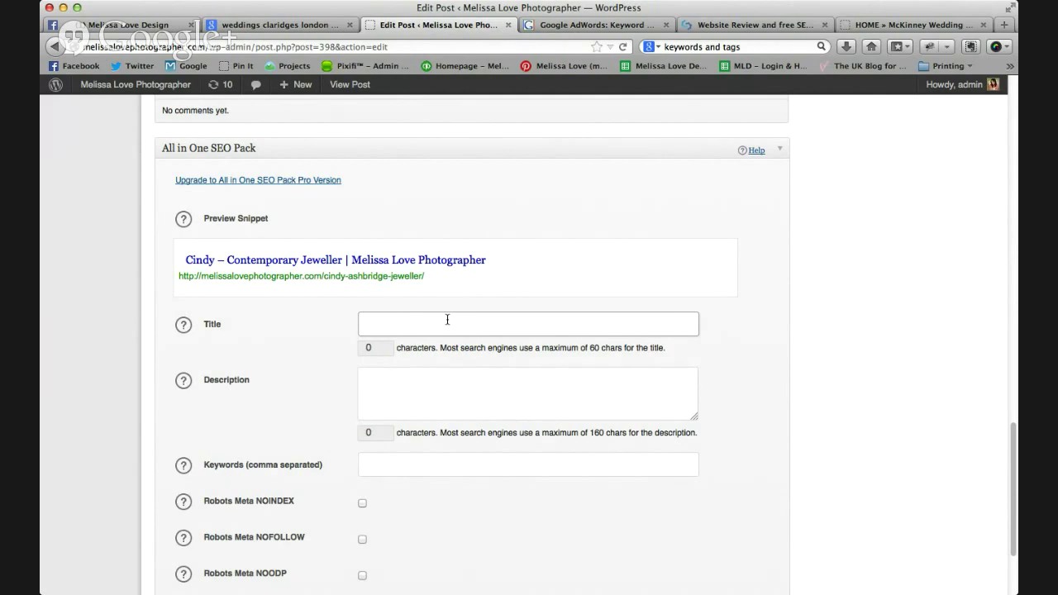
{"action": "left_click", "coordinate": [279, 26]}
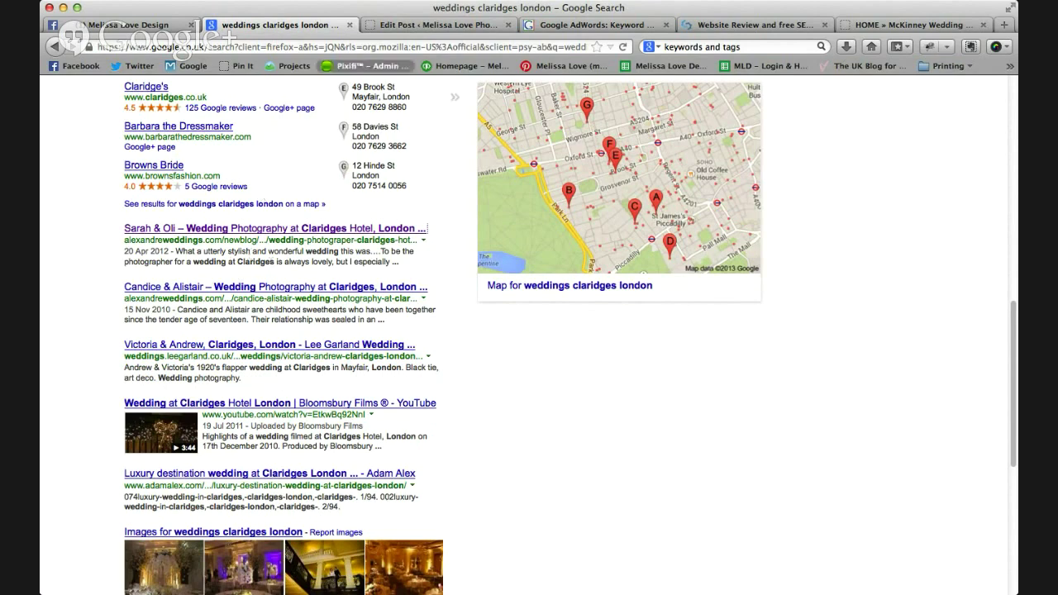
{"action": "left_click", "coordinate": [390, 27]}
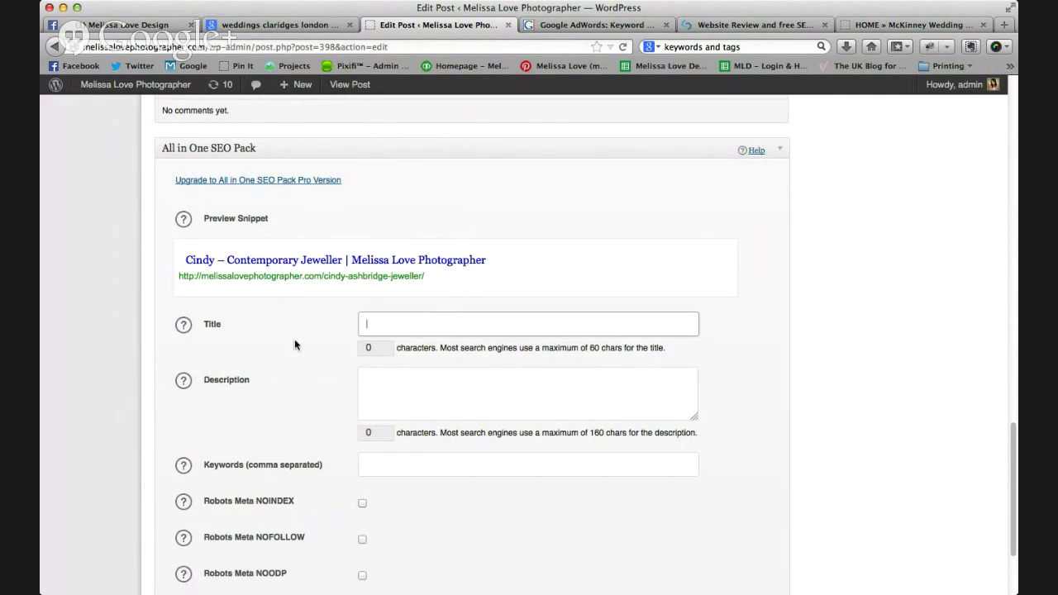
{"action": "scroll", "coordinate": [295, 345], "scroll_direction": "down", "scroll_amount": 2}
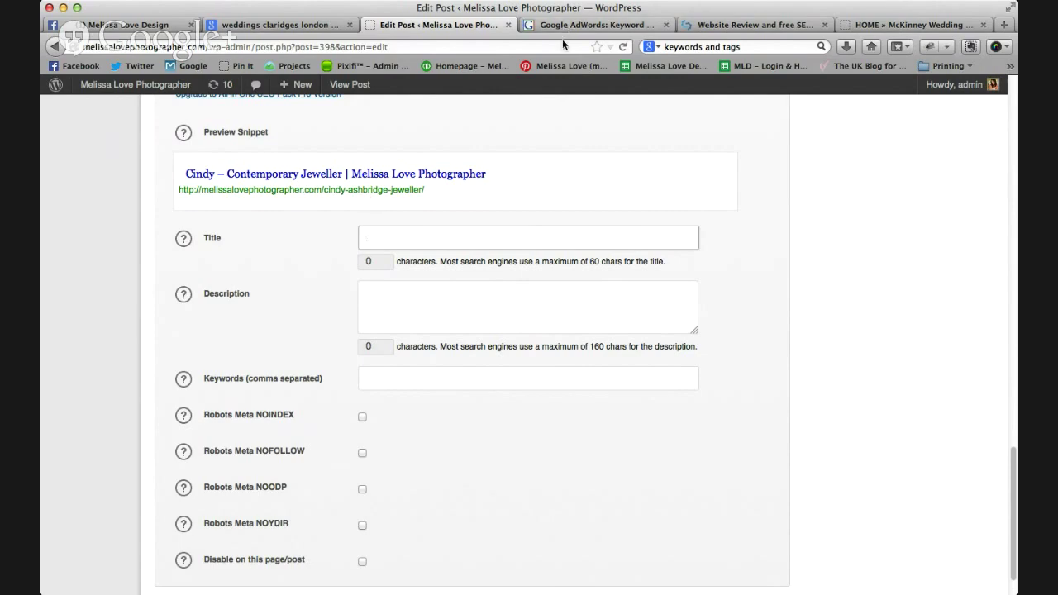
Revisit the Claridge's search results, then switch to the McKinney wedding photographer's home page and look over its gallery tiles.
{"action": "left_click", "coordinate": [256, 29]}
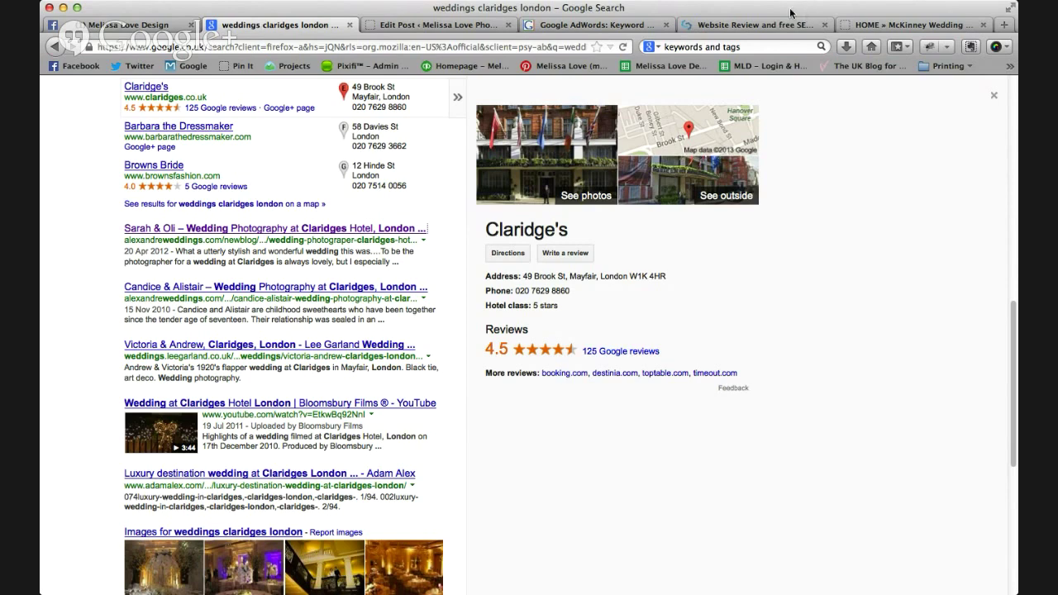
{"action": "left_click", "coordinate": [878, 31]}
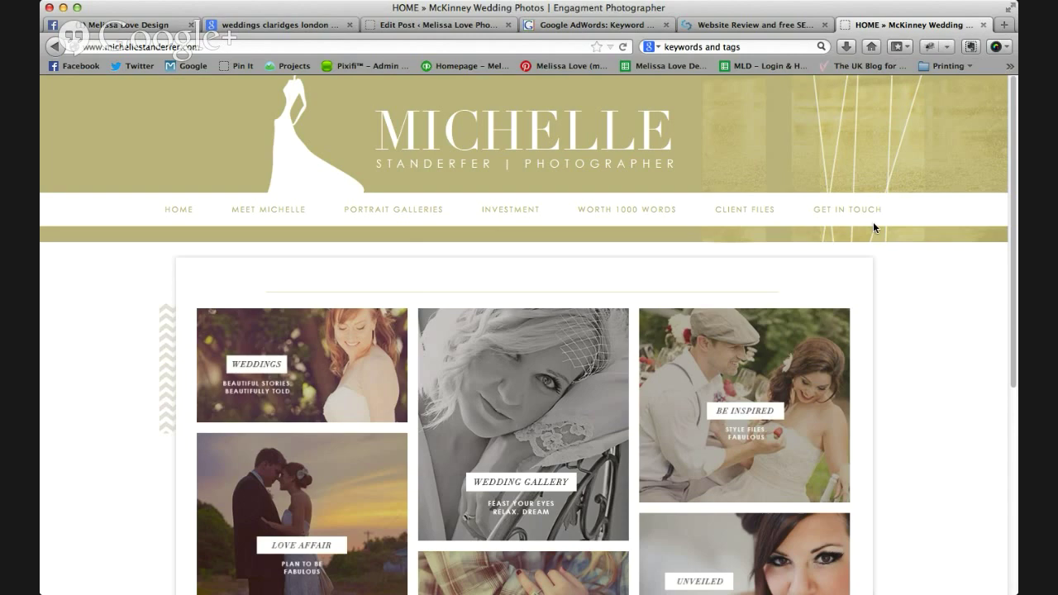
{"action": "scroll", "coordinate": [873, 221], "scroll_direction": "down", "scroll_amount": 2}
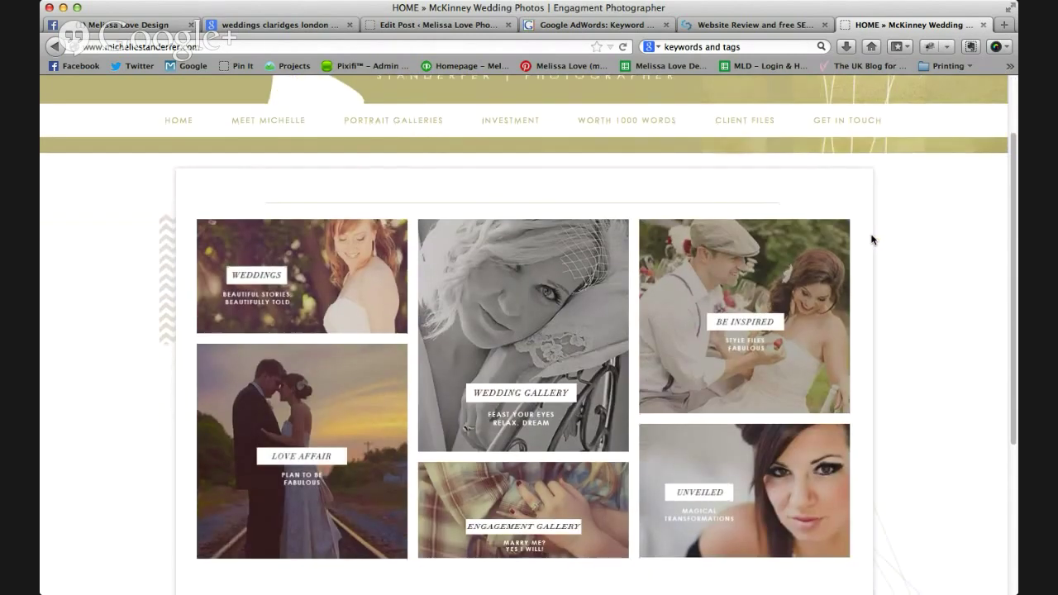